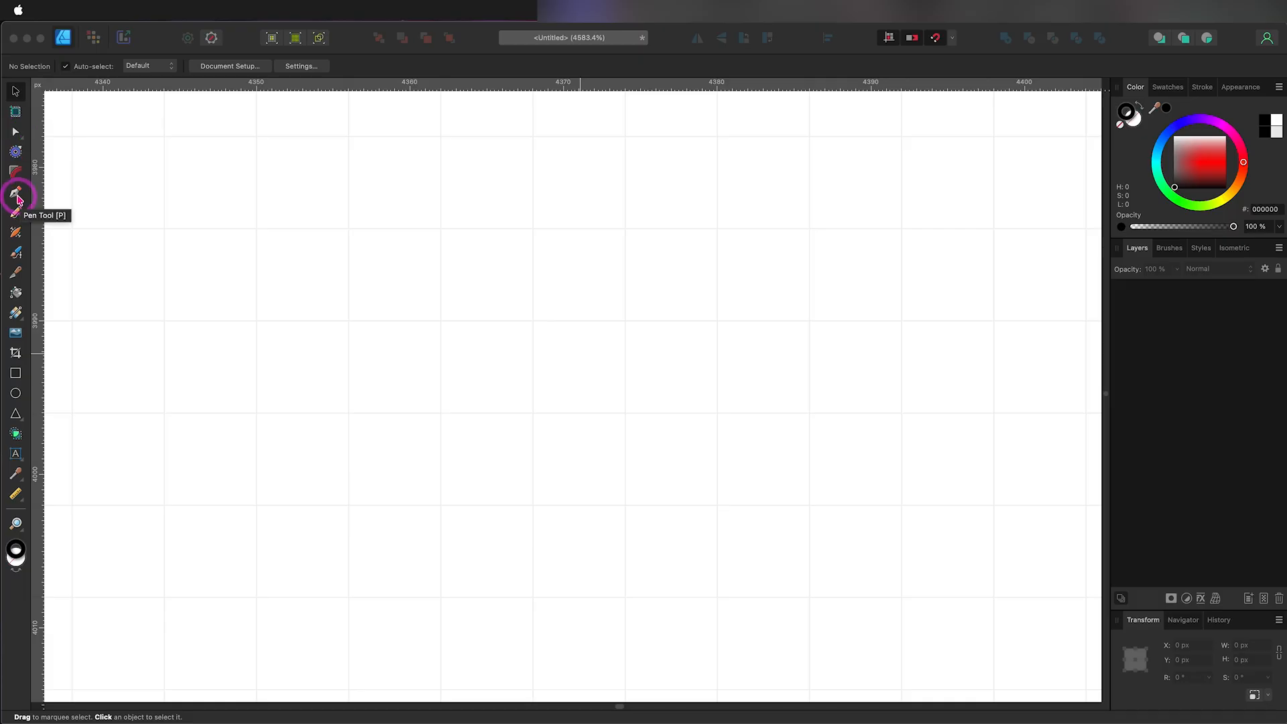
Step: Activate the Pen tool in Line mode and review its stroke colour and width settings
{"action": "left_click", "coordinate": [15, 194]}
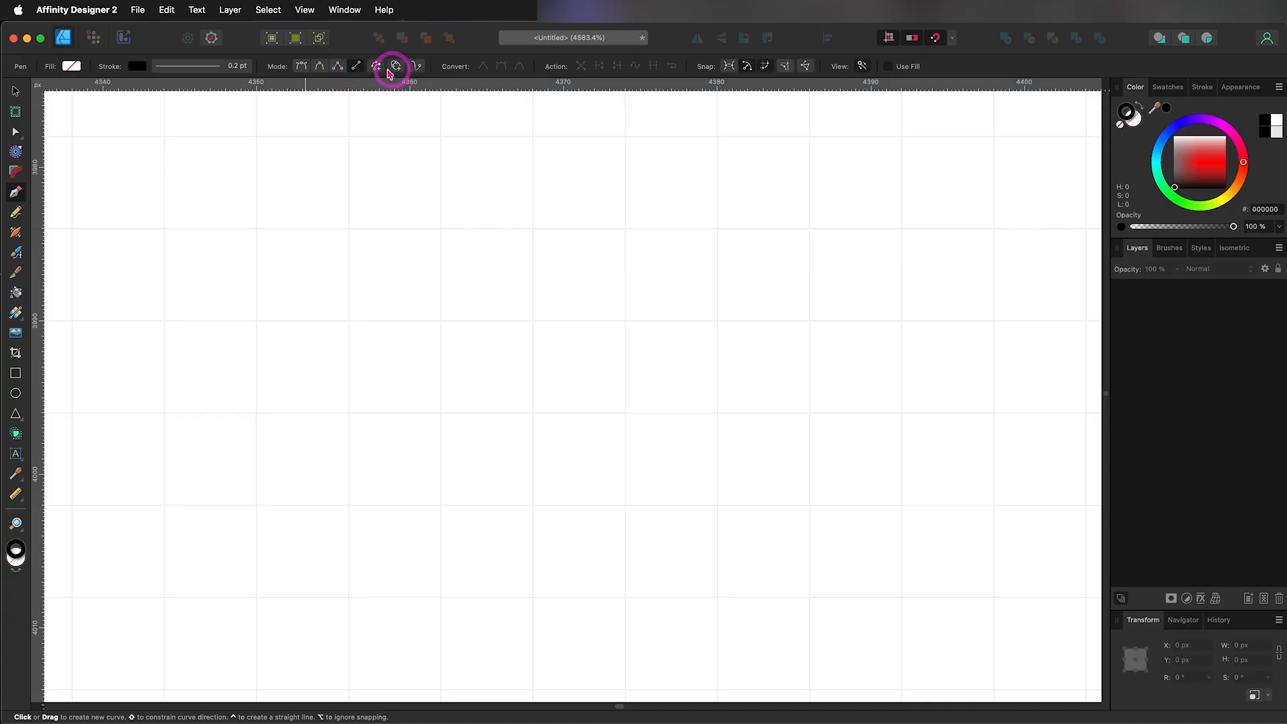
{"action": "left_click", "coordinate": [356, 69]}
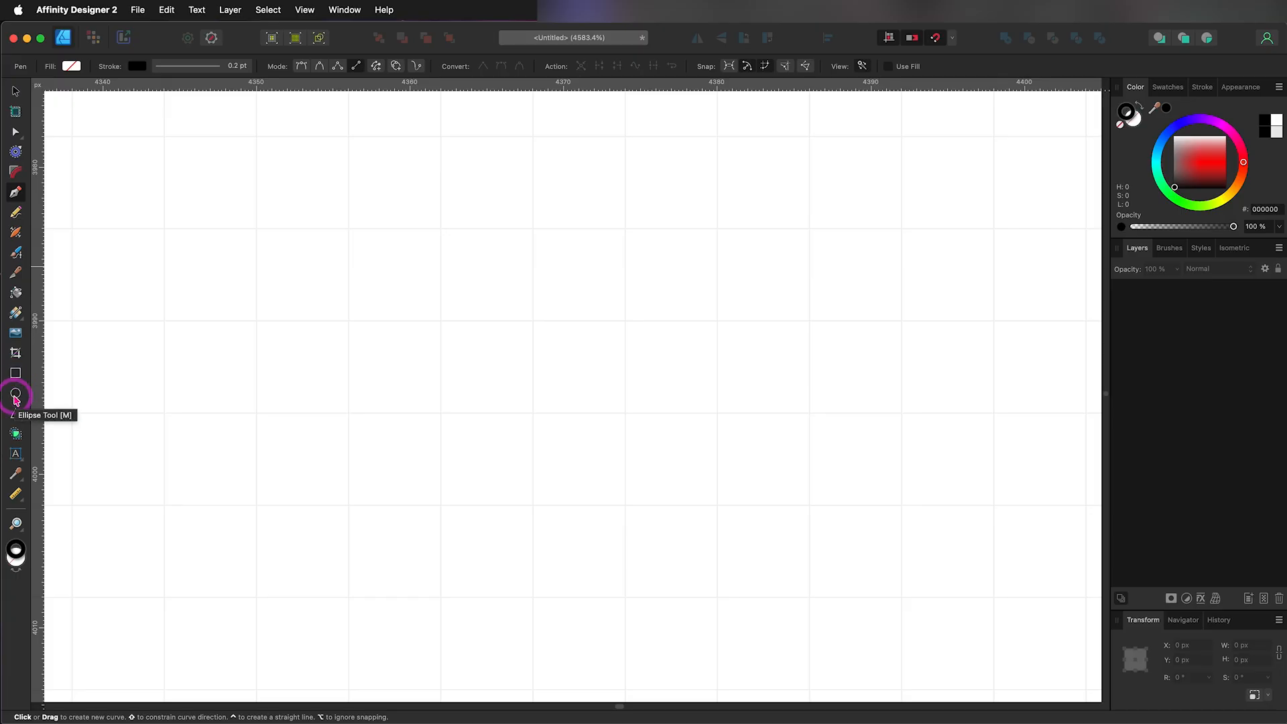
{"action": "key", "text": "v"}
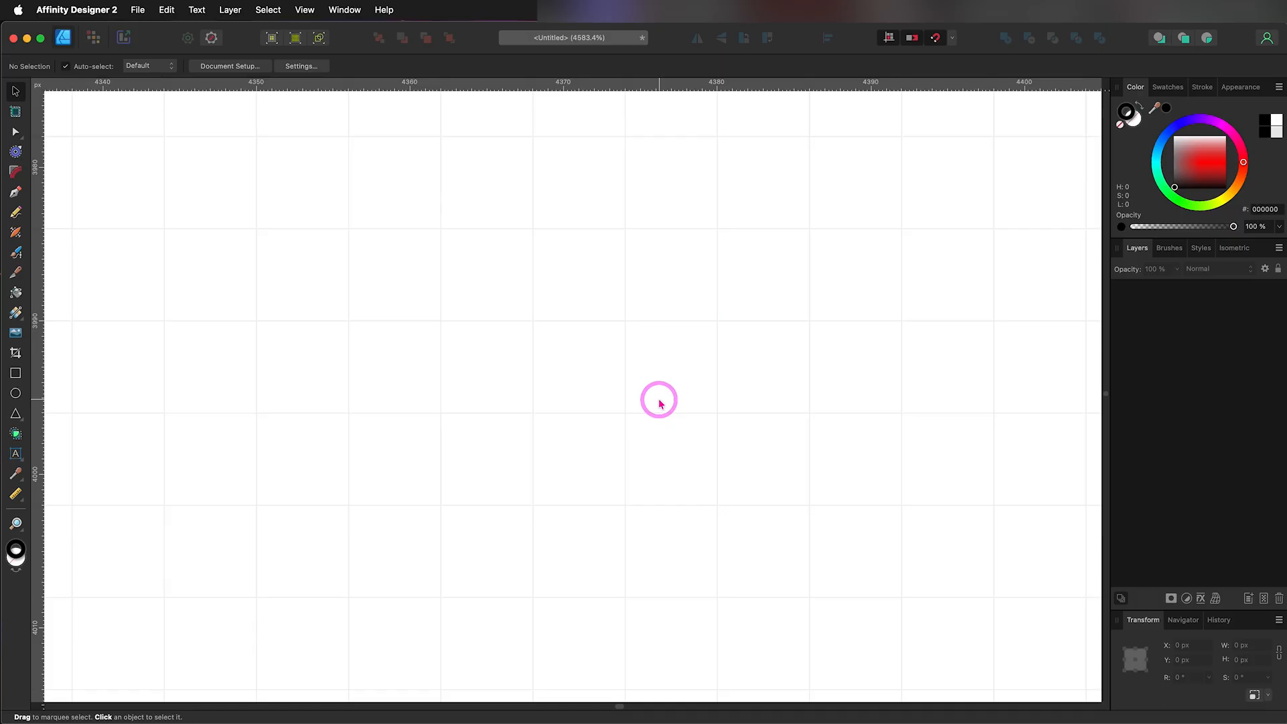
{"action": "left_click", "coordinate": [16, 194]}
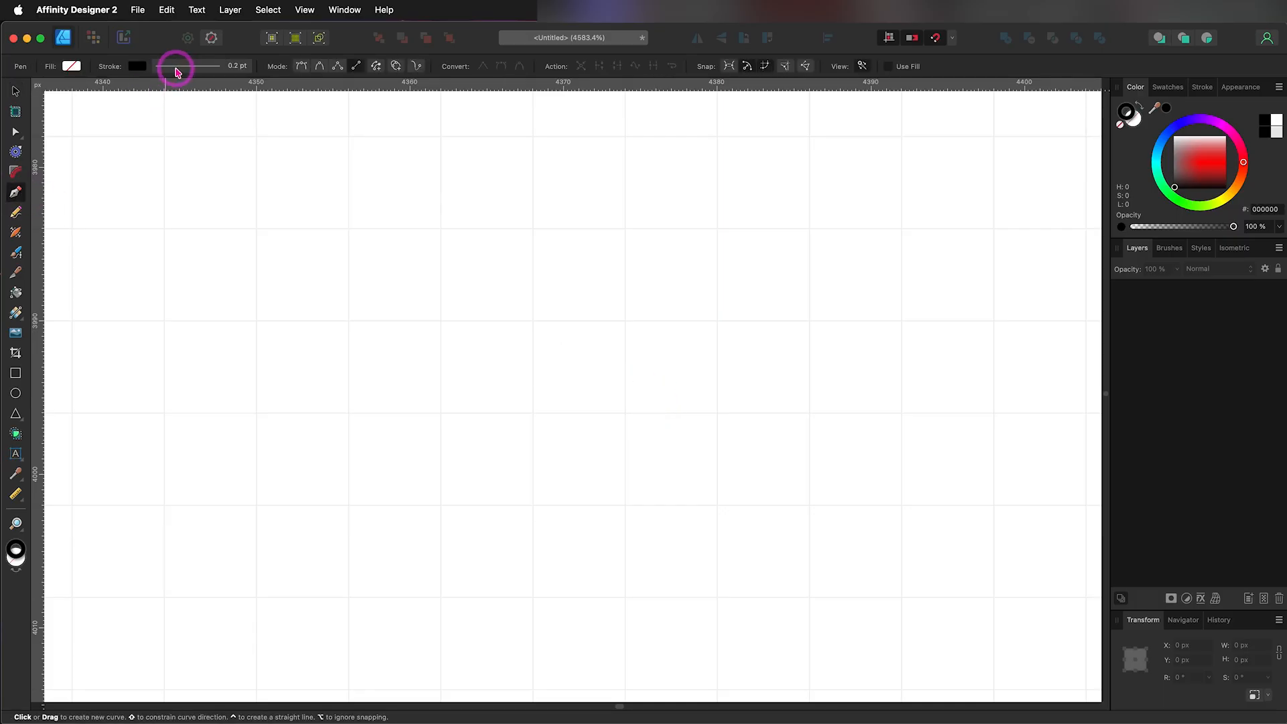
{"action": "left_click", "coordinate": [137, 67]}
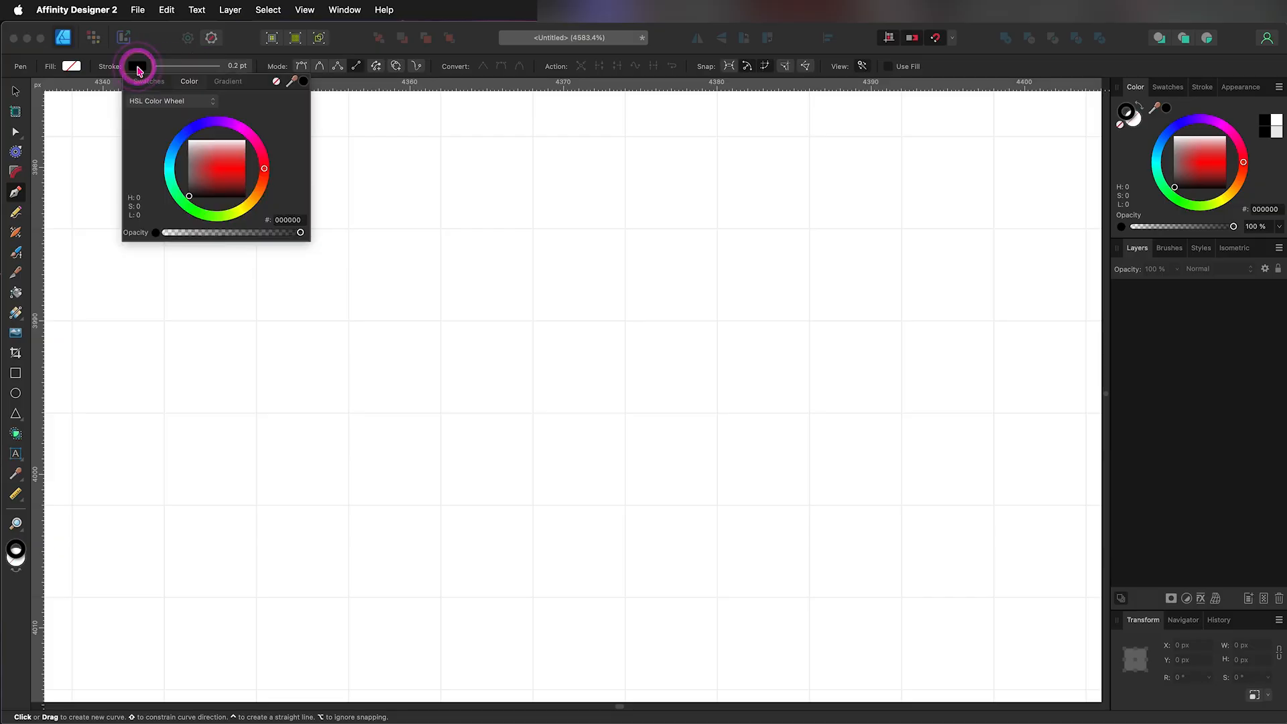
{"action": "left_click", "coordinate": [138, 67]}
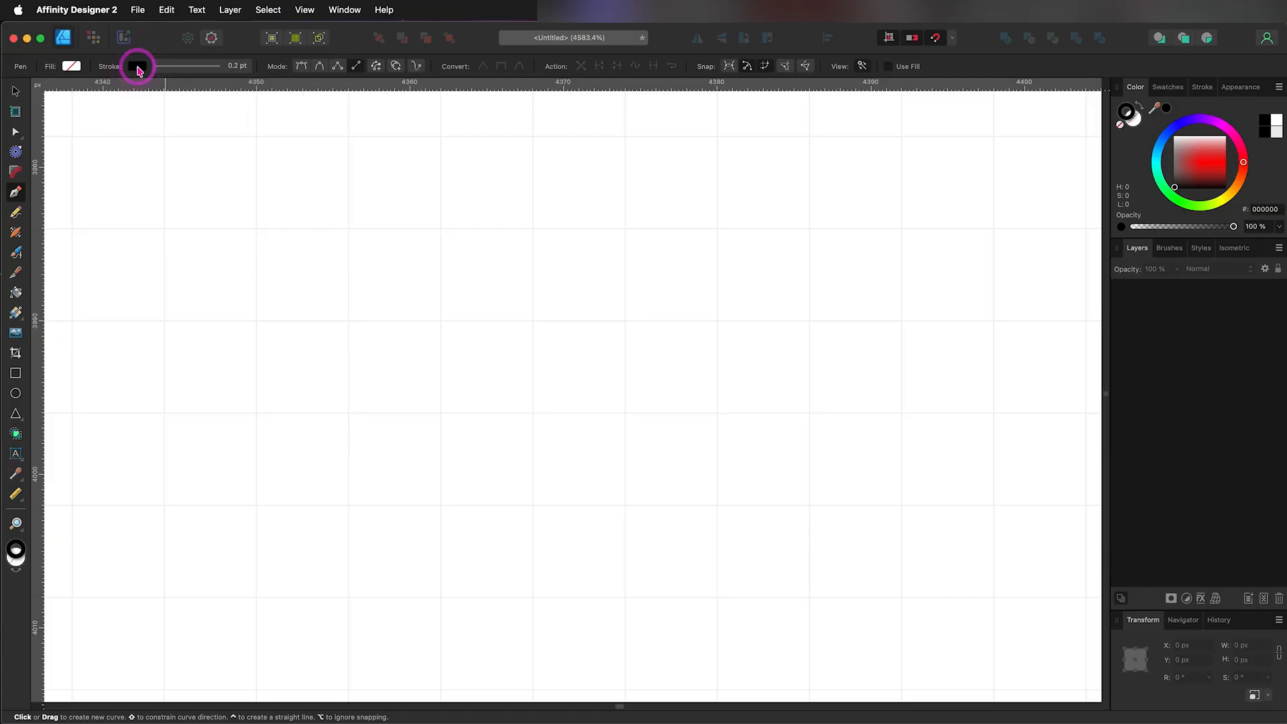
{"action": "left_click", "coordinate": [187, 65]}
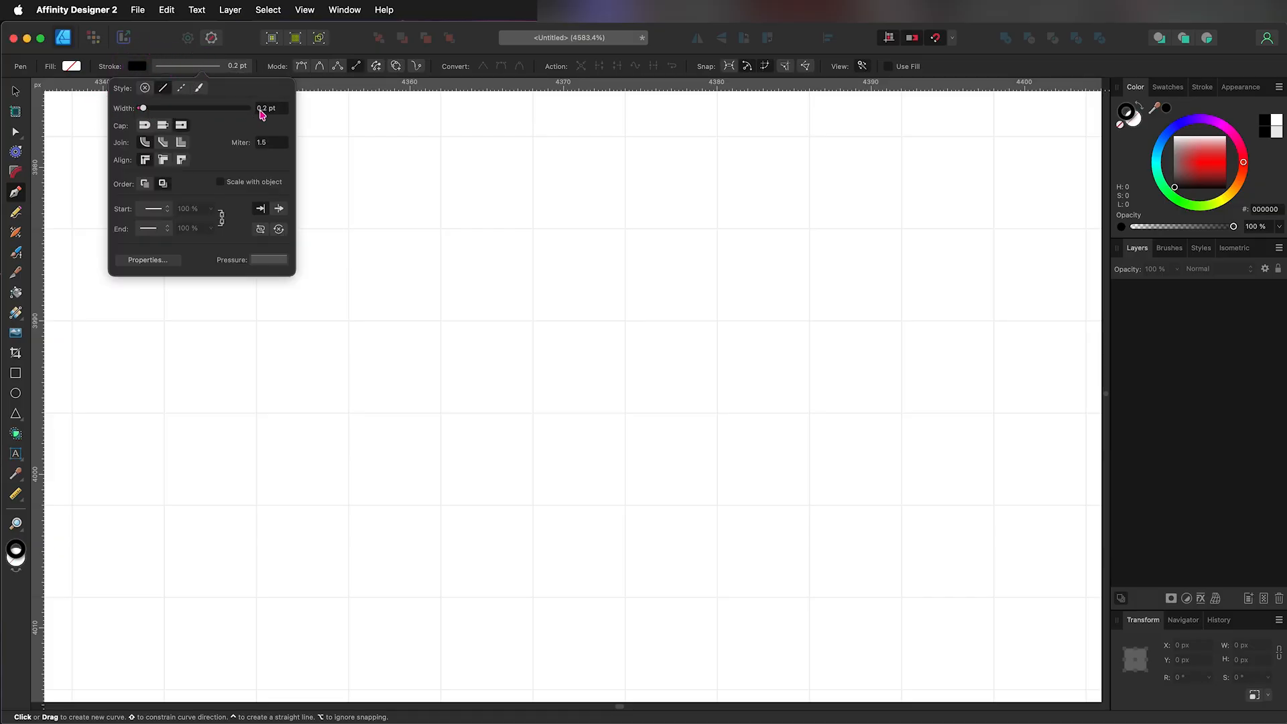
{"action": "left_click", "coordinate": [280, 67]}
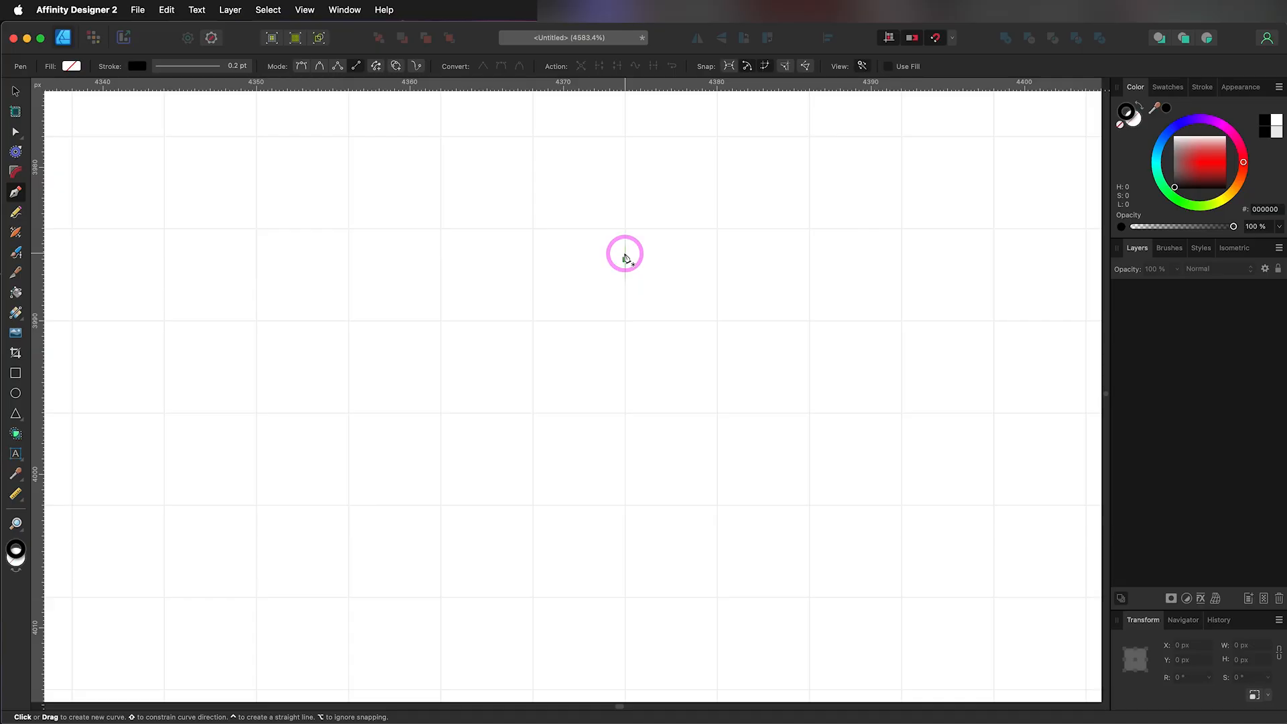
Step: Draw a vertical straight line about 19 px long near the middle of the canvas
{"action": "left_click", "coordinate": [624, 258]}
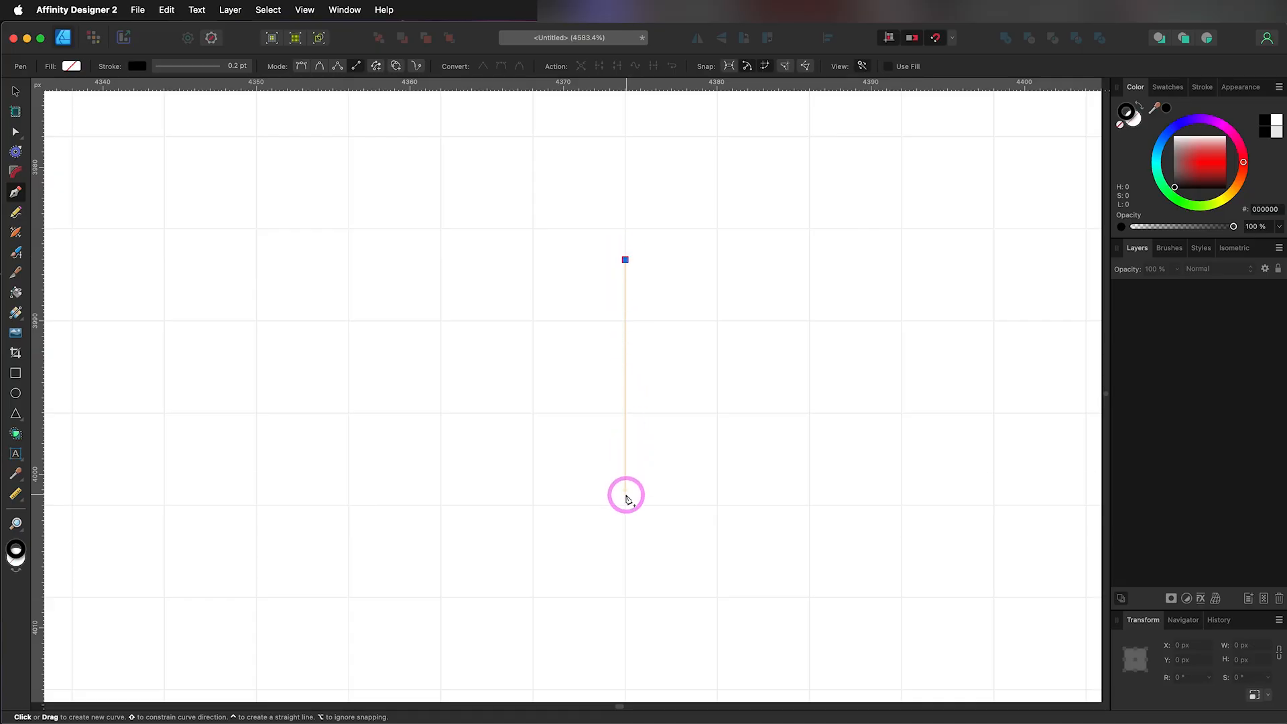
{"action": "left_click", "coordinate": [624, 551]}
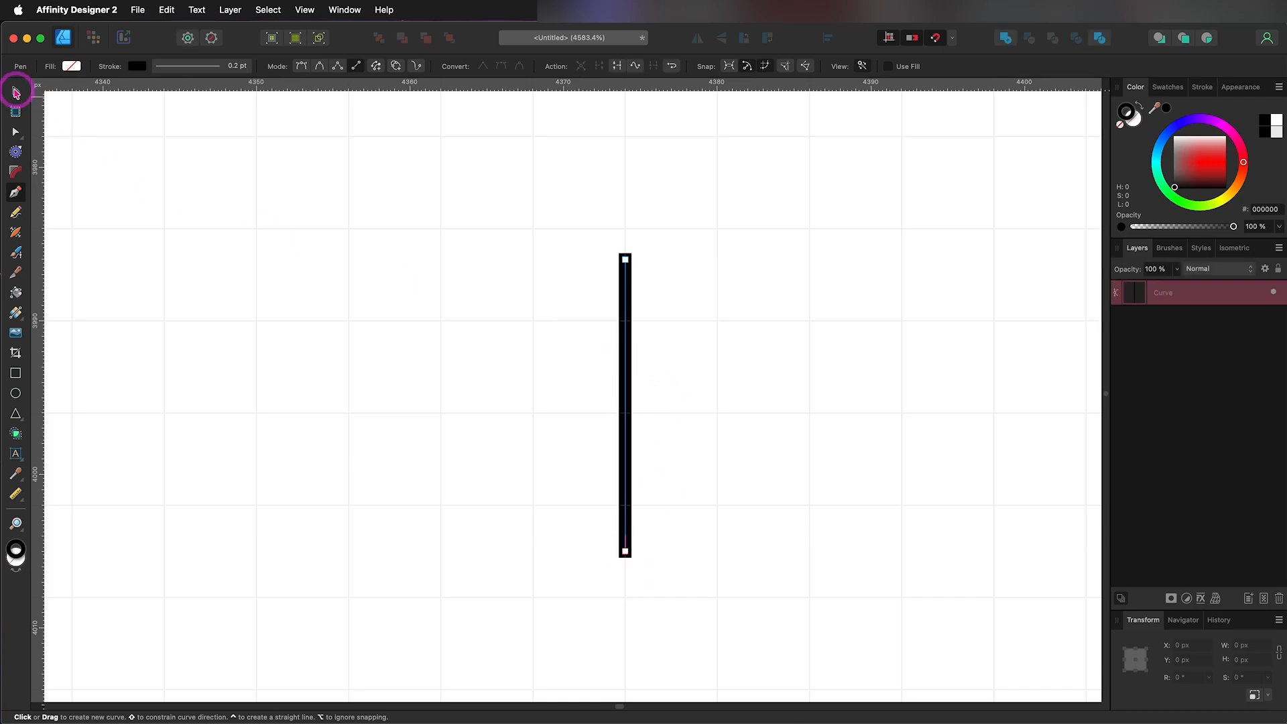
{"action": "left_click", "coordinate": [16, 94]}
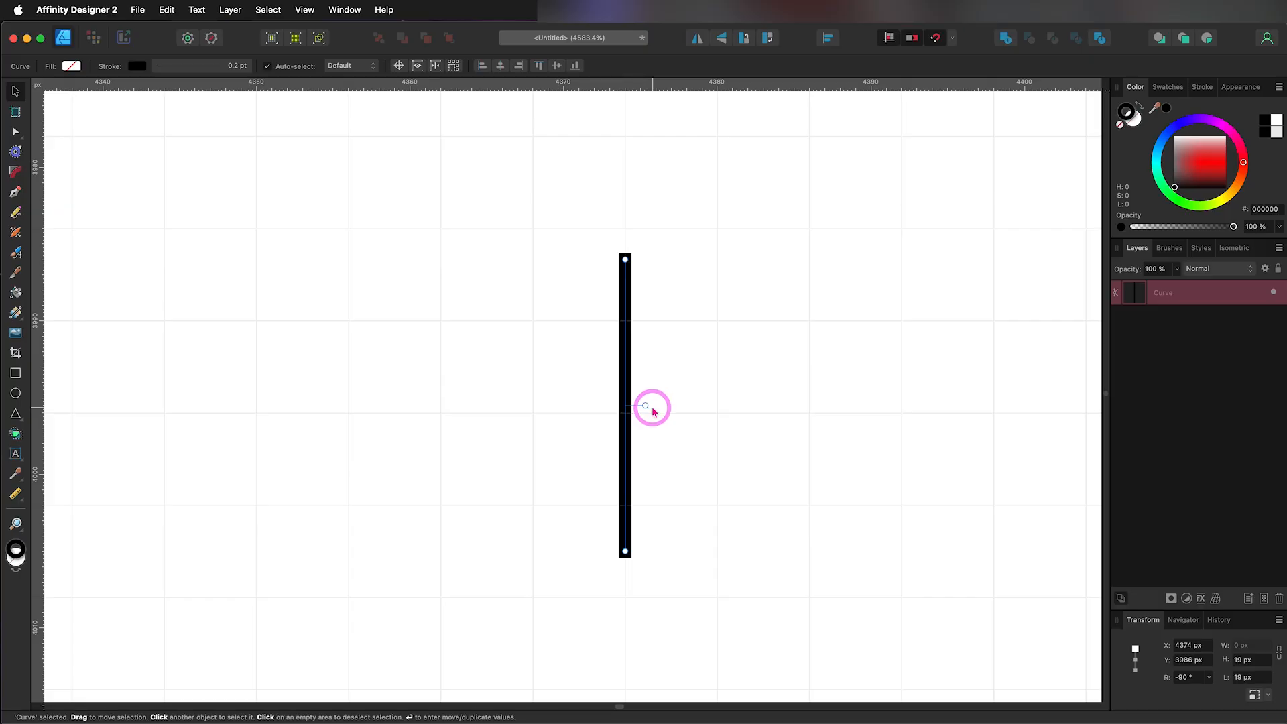
Step: Review the snapping options, including grid, bounding box and object geometry snapping
{"action": "left_click_drag", "start_coordinate": [647, 404], "coordinate": [628, 305]}
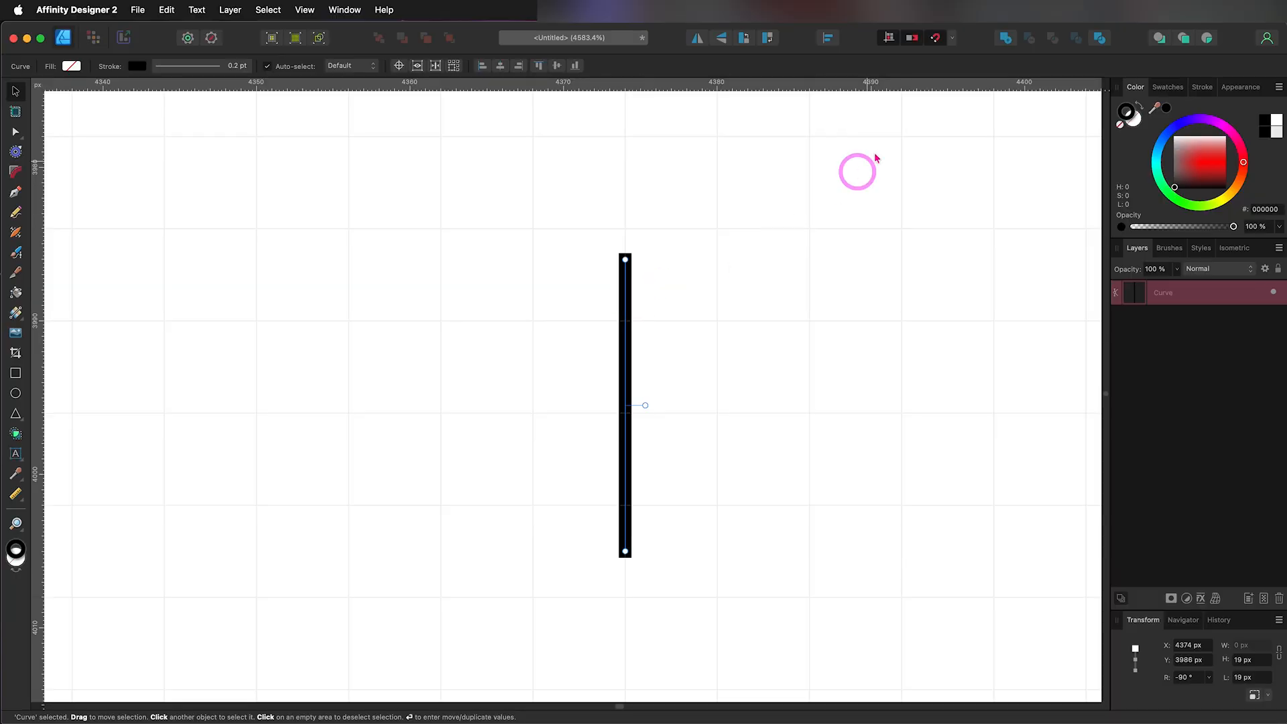
{"action": "left_click", "coordinate": [952, 42]}
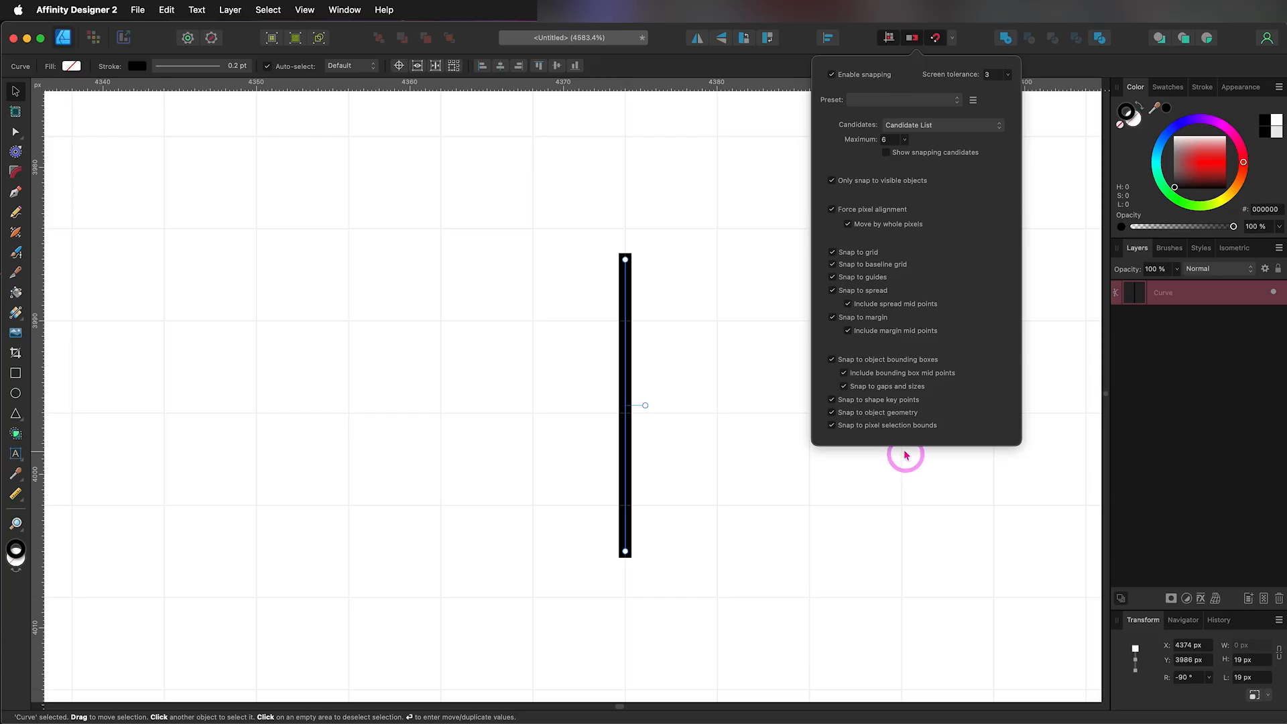
{"action": "left_click", "coordinate": [610, 296]}
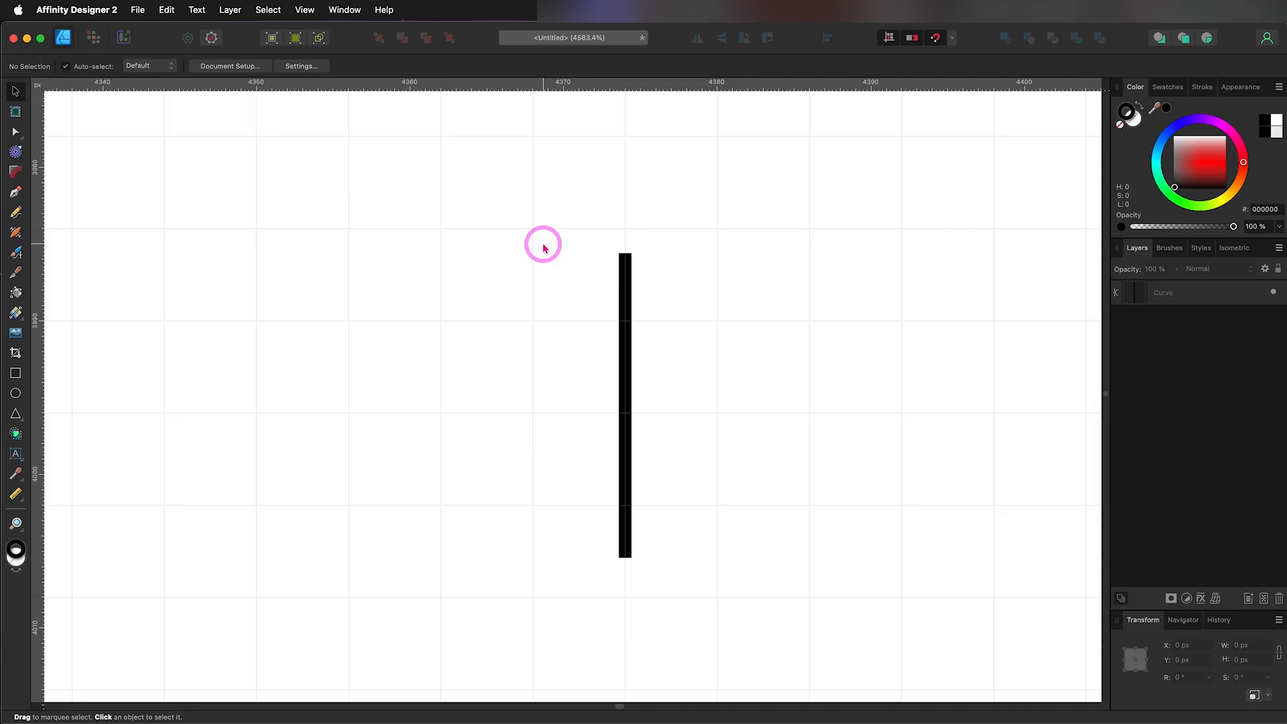
Step: Draw a horizontal line about 8 px long above the vertical line and move it down onto the vertical line's upper end
{"action": "left_click", "coordinate": [625, 372]}
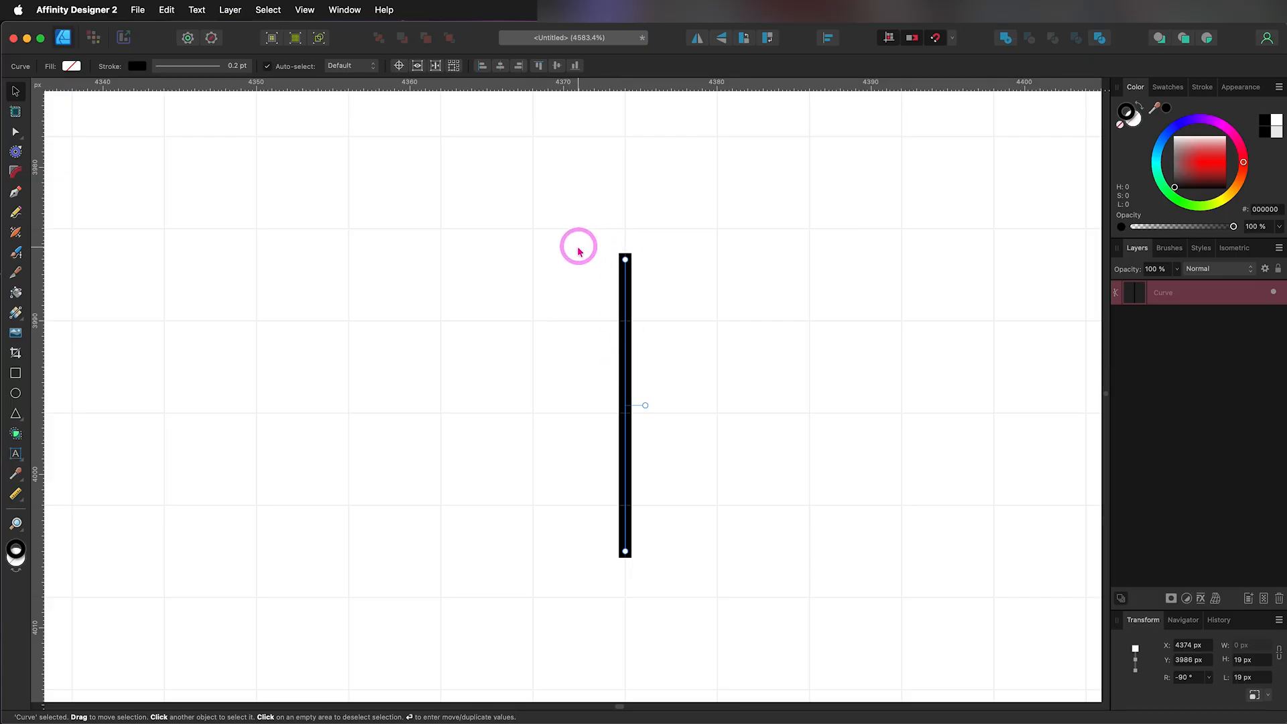
{"action": "left_click", "coordinate": [16, 193]}
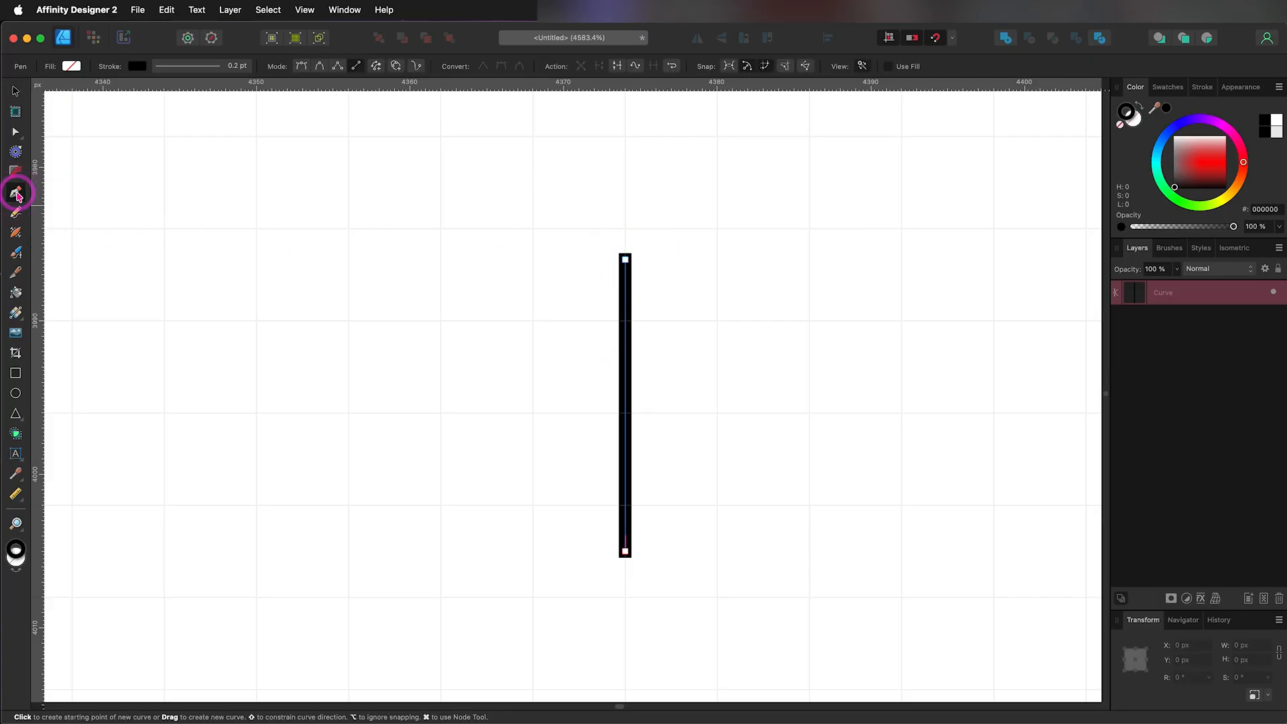
{"action": "left_click", "coordinate": [569, 251]}
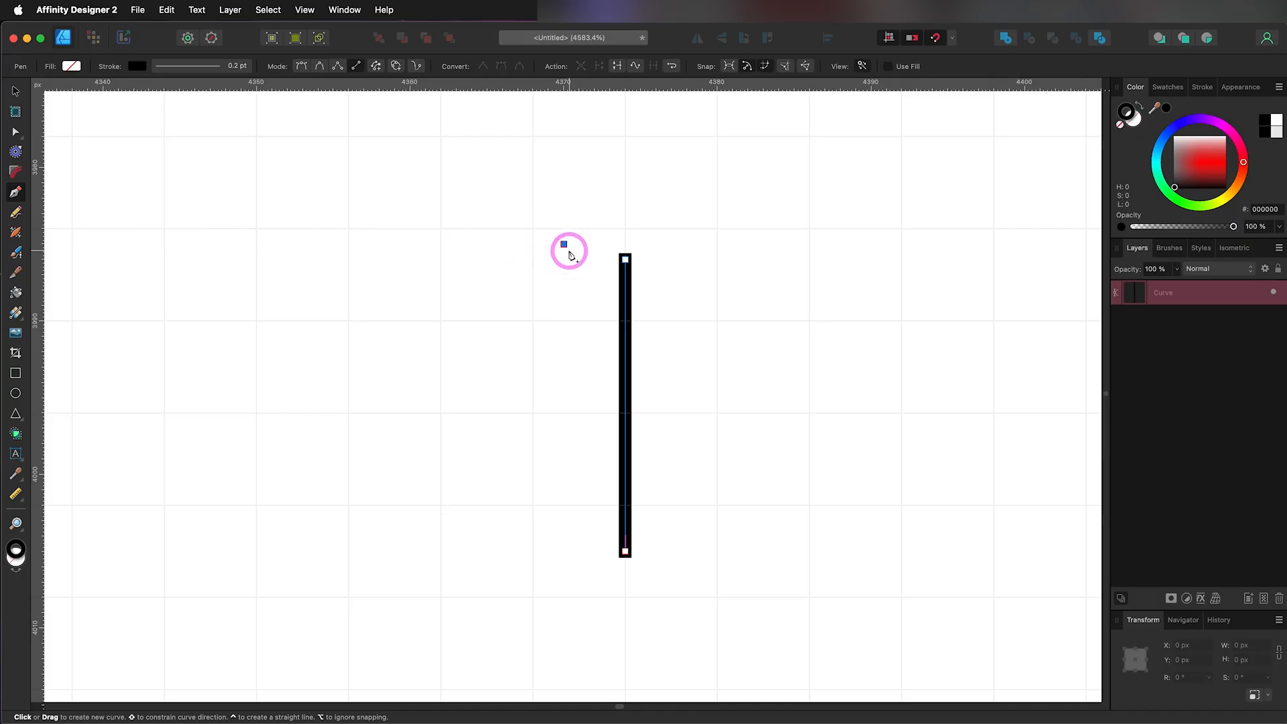
{"action": "left_click", "coordinate": [684, 247]}
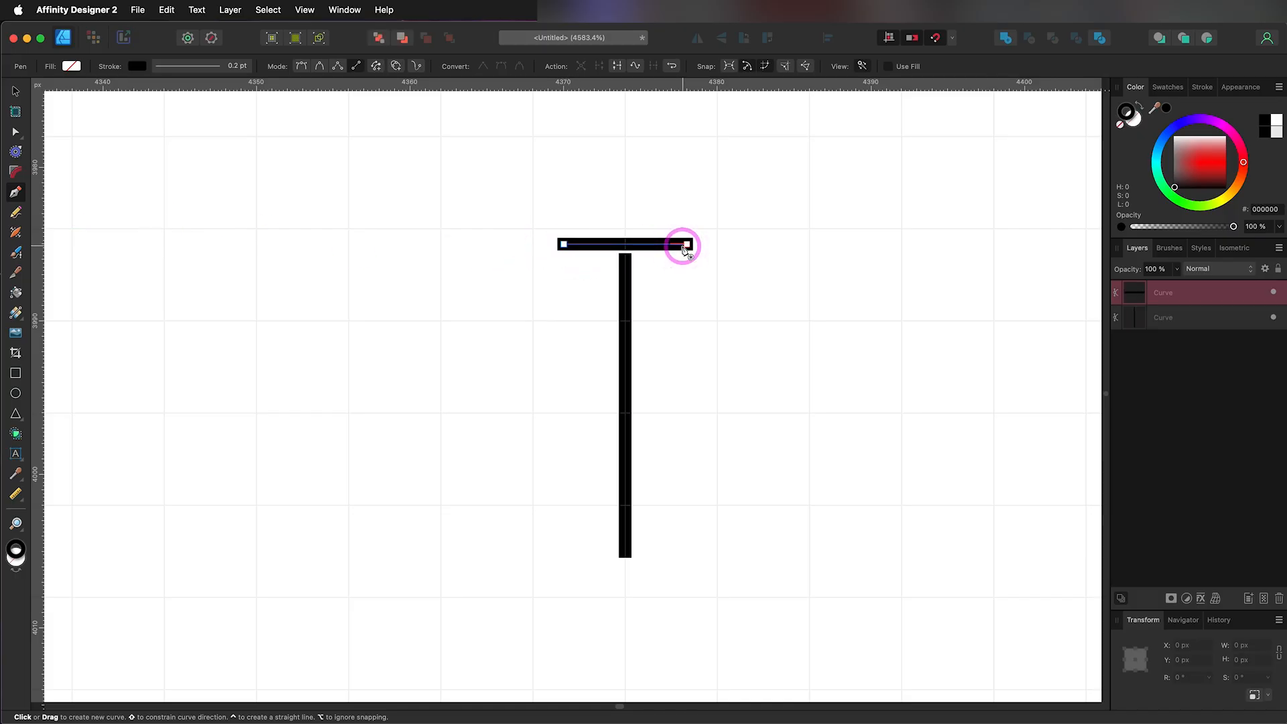
{"action": "key", "text": "v"}
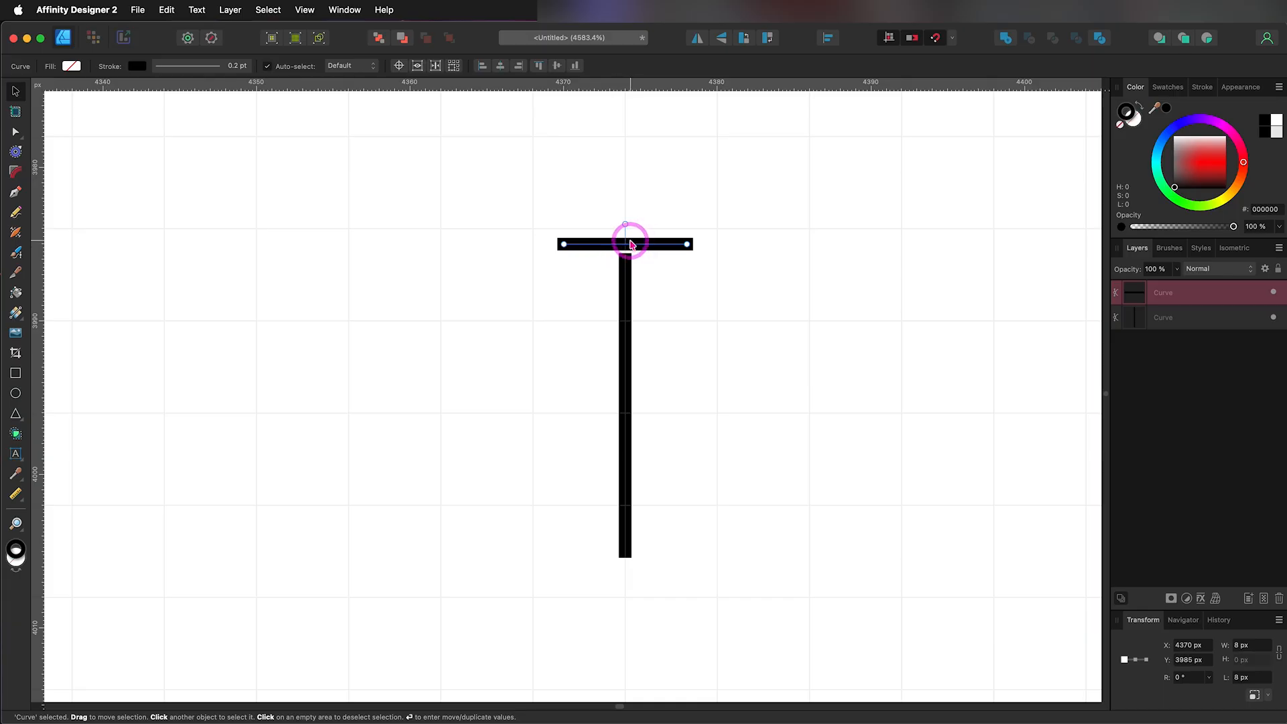
{"action": "left_click_drag", "start_coordinate": [636, 248], "coordinate": [638, 262]}
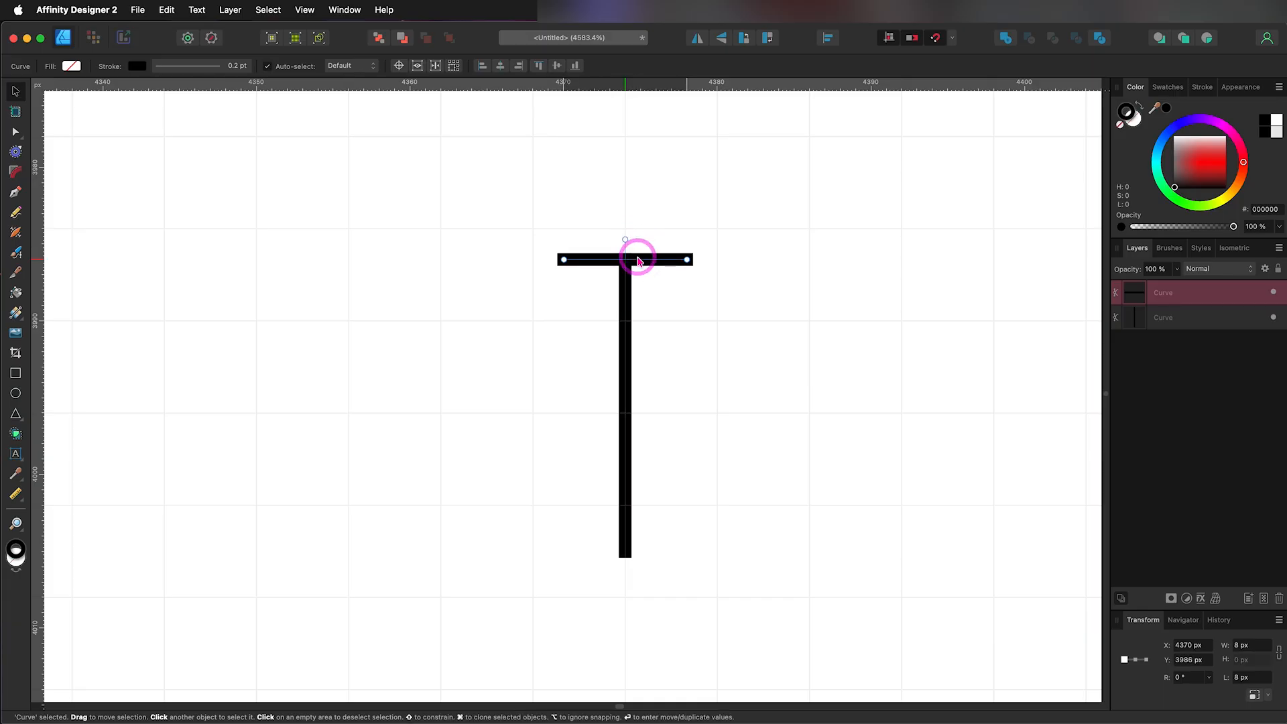
Step: Set the horizontal bar's width to 6 px and centre it on the vertical line
{"action": "left_click_drag", "start_coordinate": [1242, 648], "coordinate": [1254, 645]}
{"action": "type", "text": "6"}
{"action": "key", "text": "Return"}
{"action": "left_click_drag", "start_coordinate": [606, 258], "coordinate": [627, 262]}
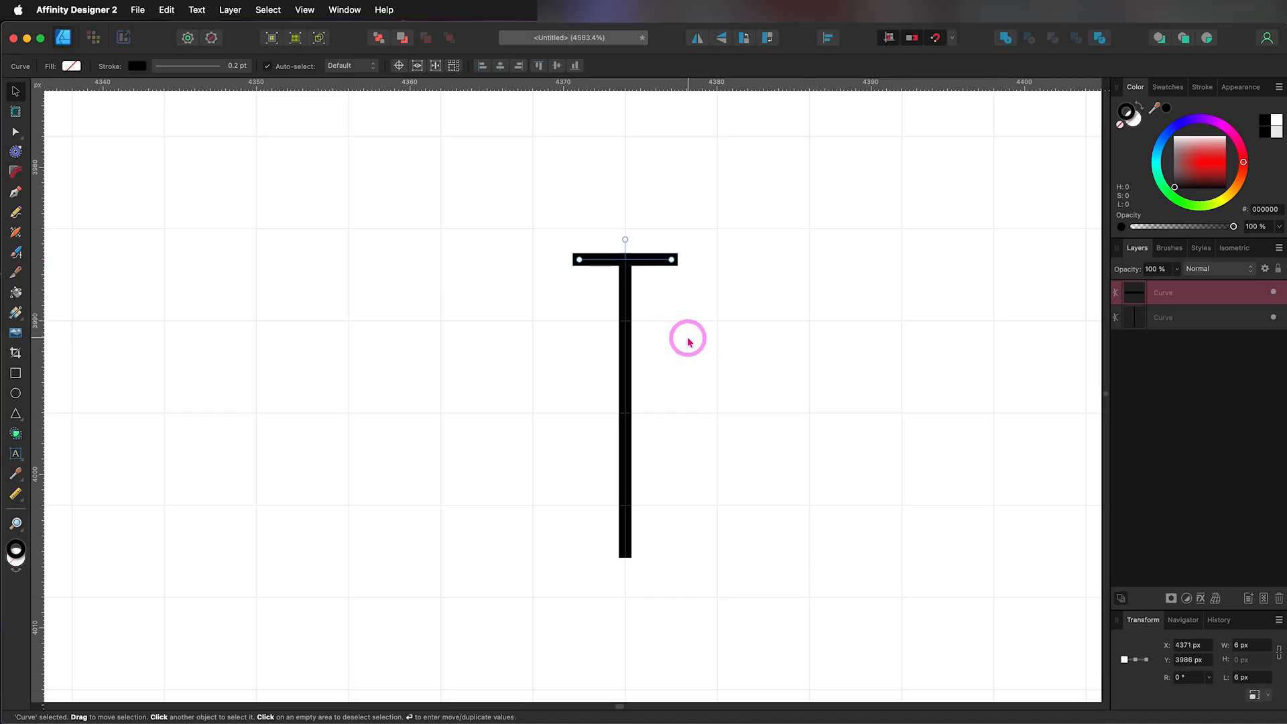
Step: Duplicate the whole T-shaped pole, placing the copy about 12 px to its right at the same height
{"action": "left_click_drag", "start_coordinate": [532, 201], "coordinate": [747, 603]}
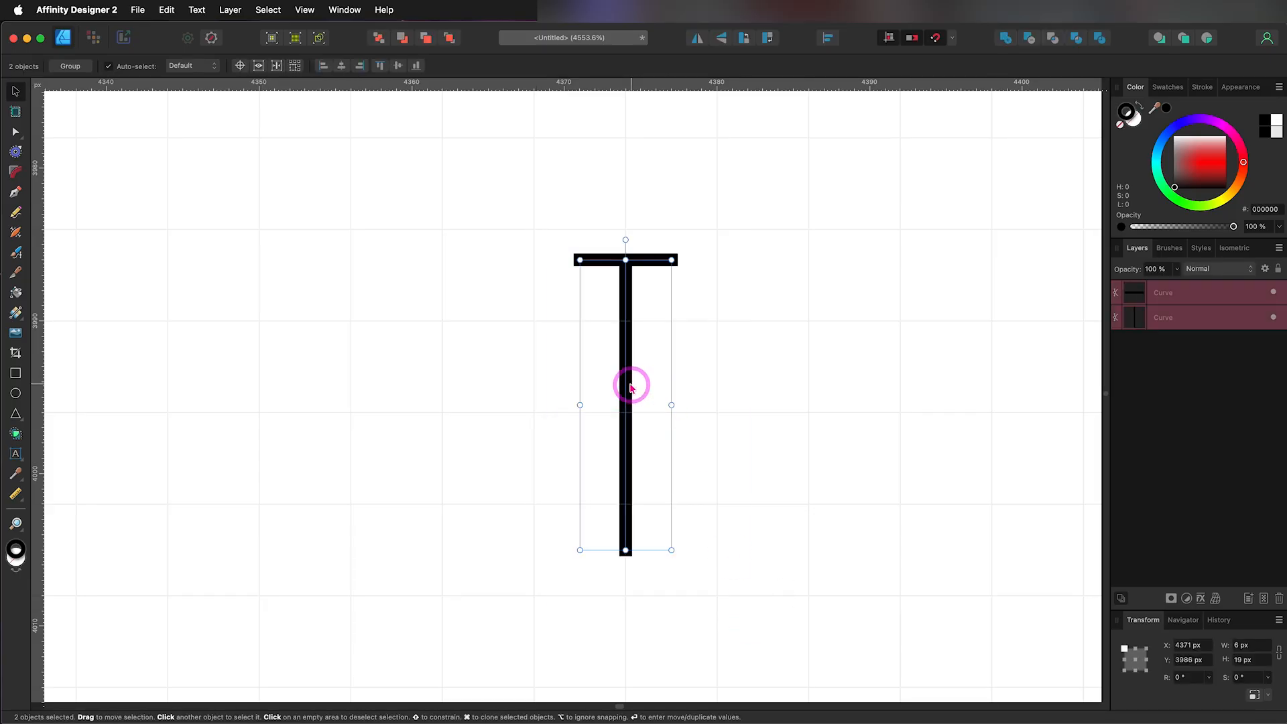
{"action": "left_click_drag", "start_coordinate": [628, 388], "coordinate": [809, 387]}
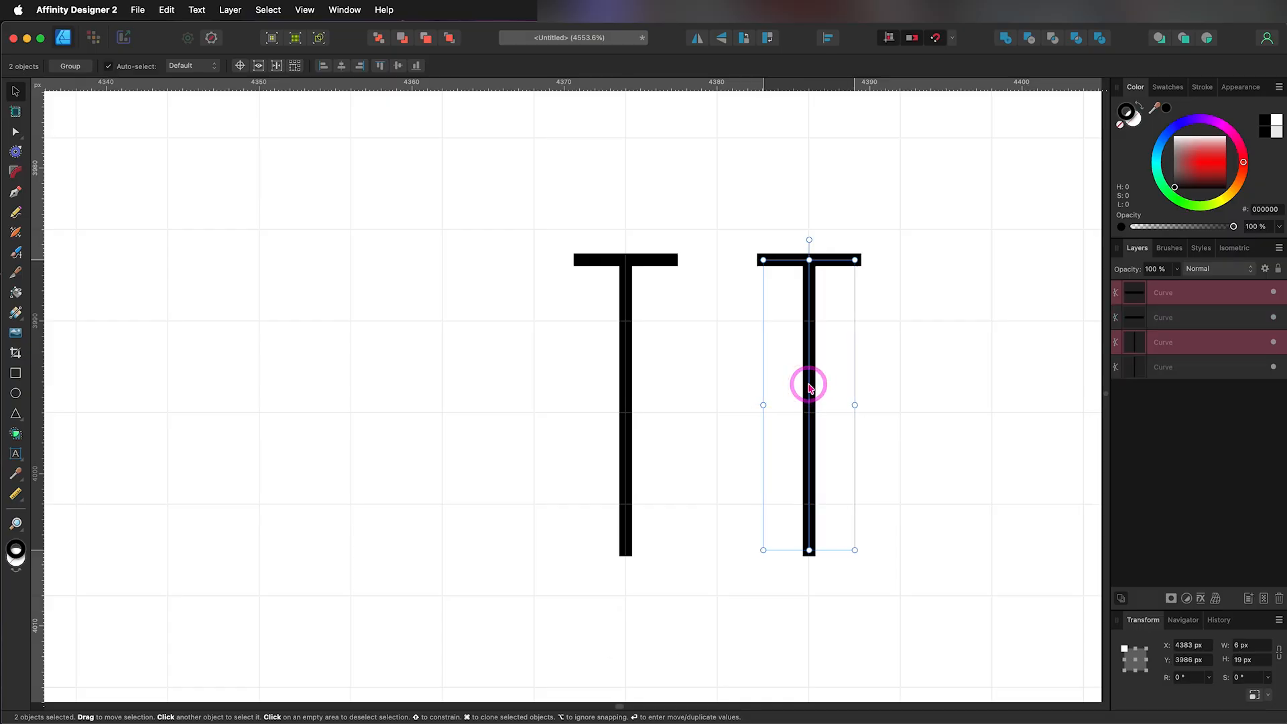
{"action": "left_click", "coordinate": [867, 354]}
Step: Duplicate the second pole's top bar straight down by about 4 px as a second crossbar
{"action": "left_click", "coordinate": [839, 262]}
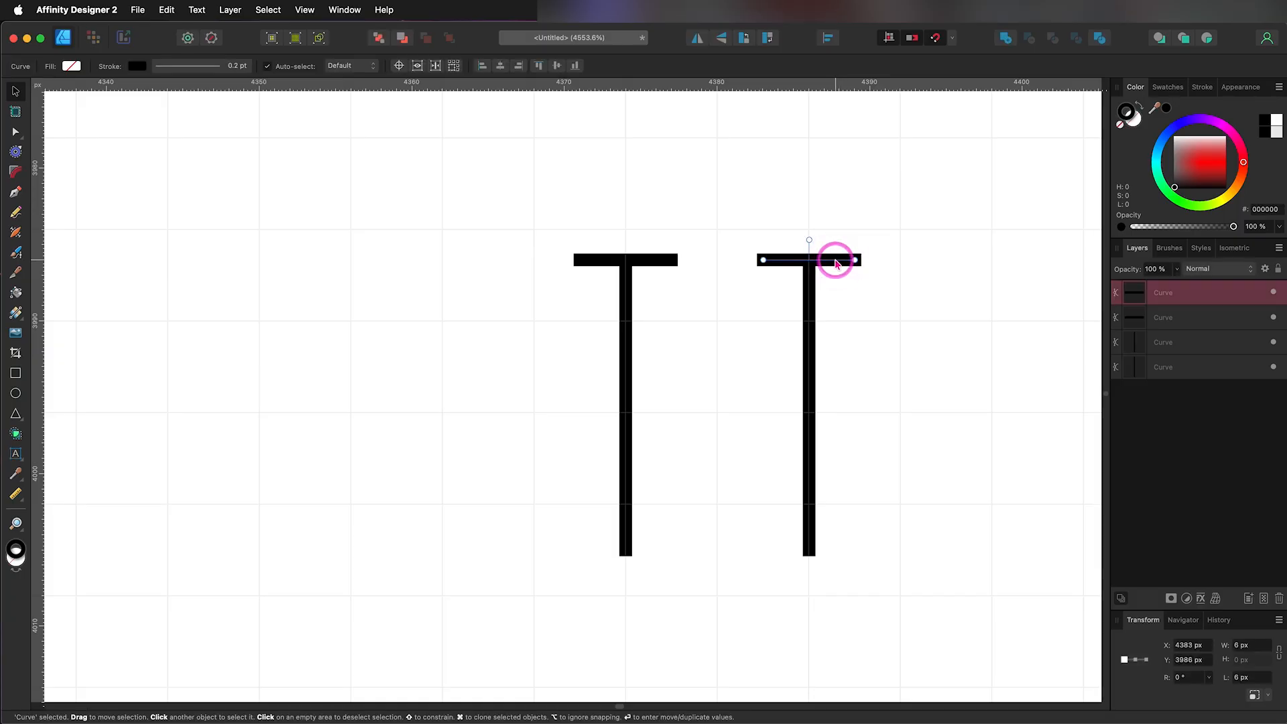
{"action": "key", "text": "alt"}
{"action": "key", "text": "shift"}
{"action": "left_click_drag", "start_coordinate": [837, 263], "coordinate": [837, 324]}
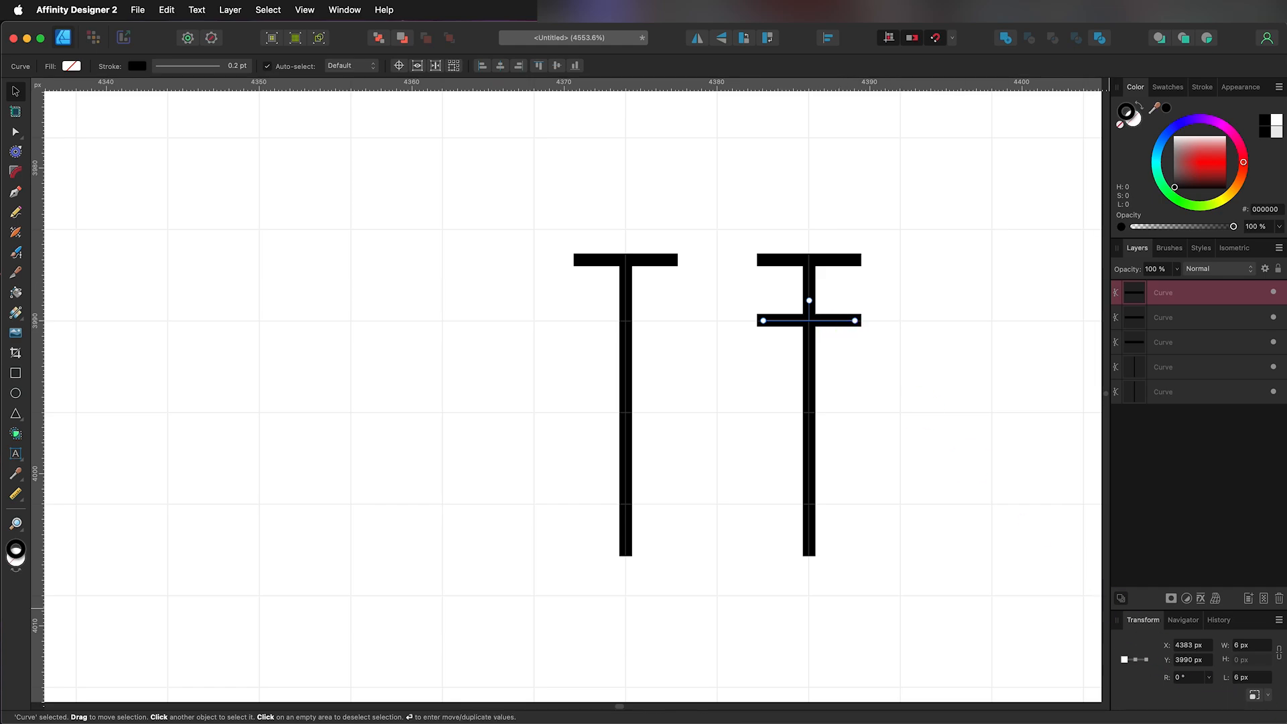
Step: Set the lower crossbar's width to 4 px and centre it on the second pole
{"action": "left_click", "coordinate": [1231, 646]}
{"action": "type", "text": "4"}
{"action": "left_click", "coordinate": [794, 321]}
{"action": "left_click_drag", "start_coordinate": [794, 324], "coordinate": [811, 326]}
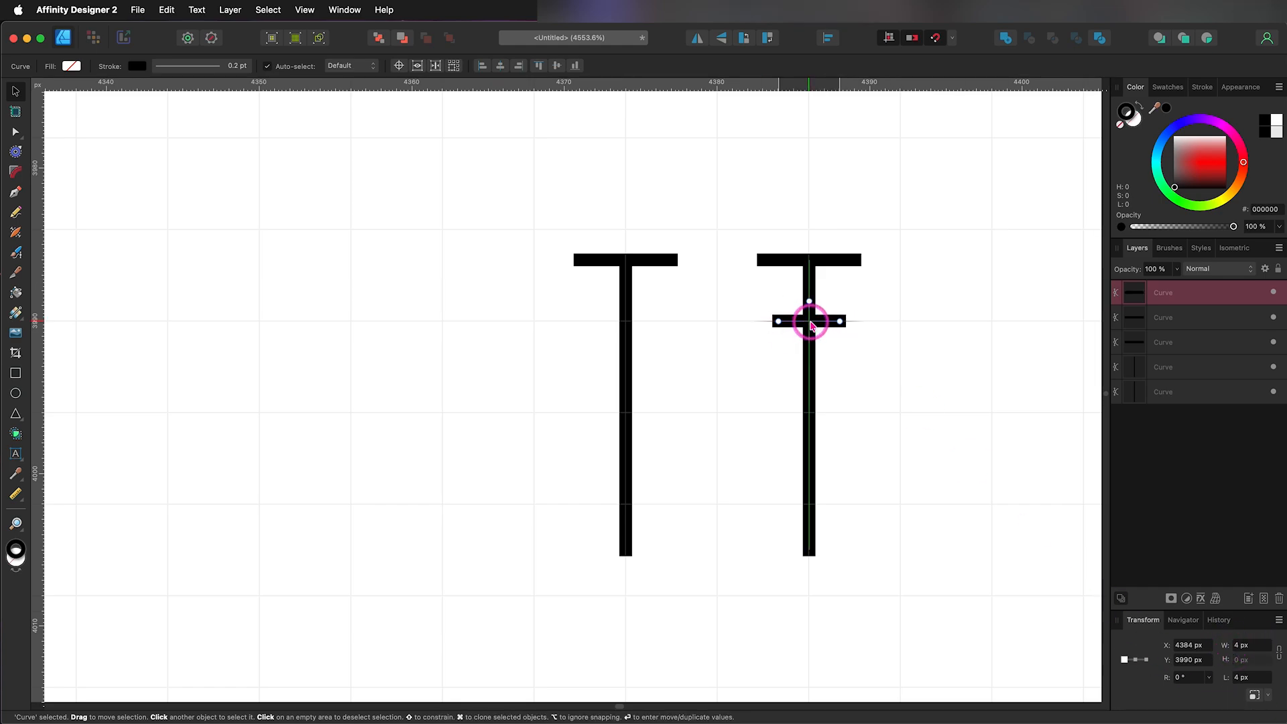
{"action": "left_click", "coordinate": [866, 419]}
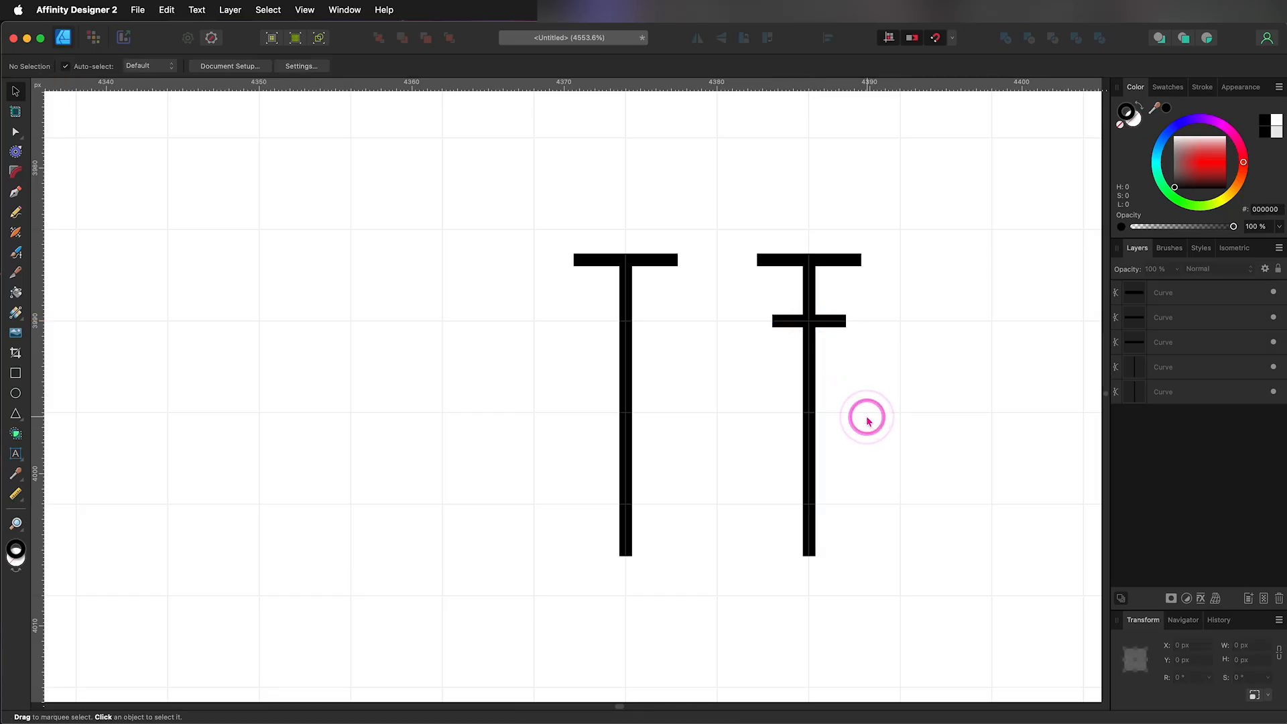
Step: Duplicate the two-bar pole, placing the copy about 18 px to its right at the same height
{"action": "scroll", "coordinate": [866, 421], "scroll_direction": "down", "scroll_amount": 1}
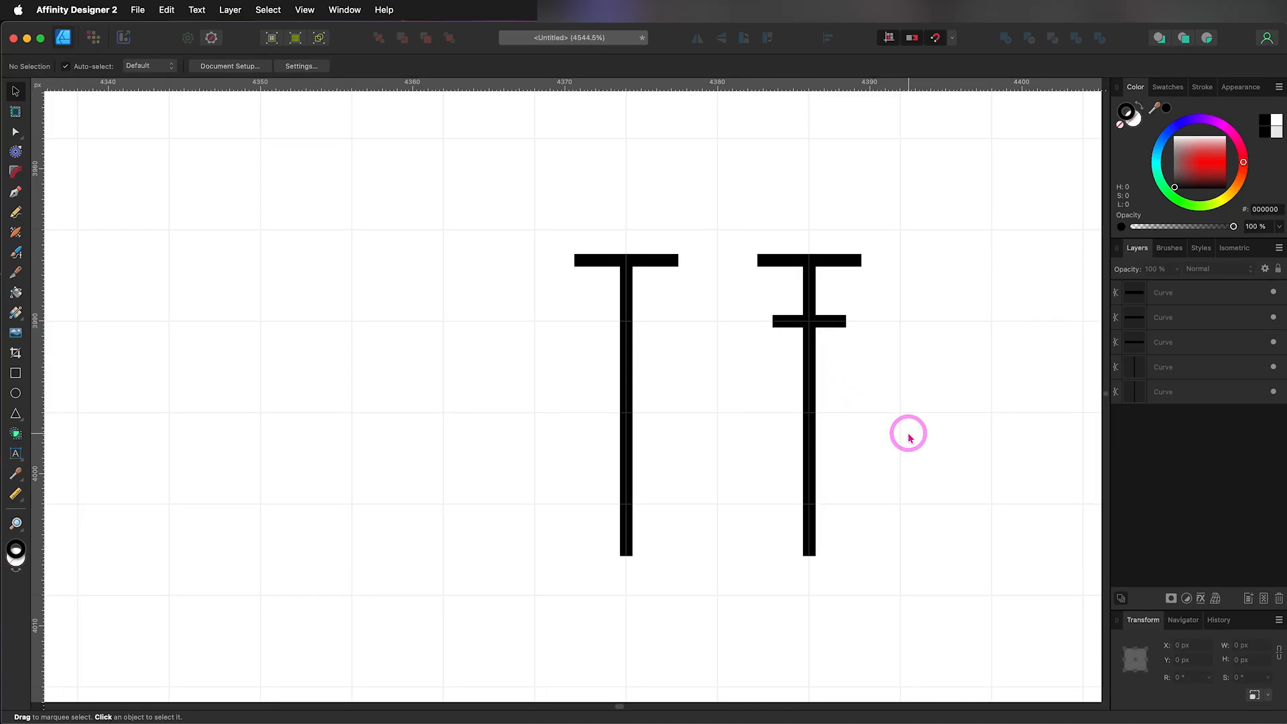
{"action": "key", "text": "space"}
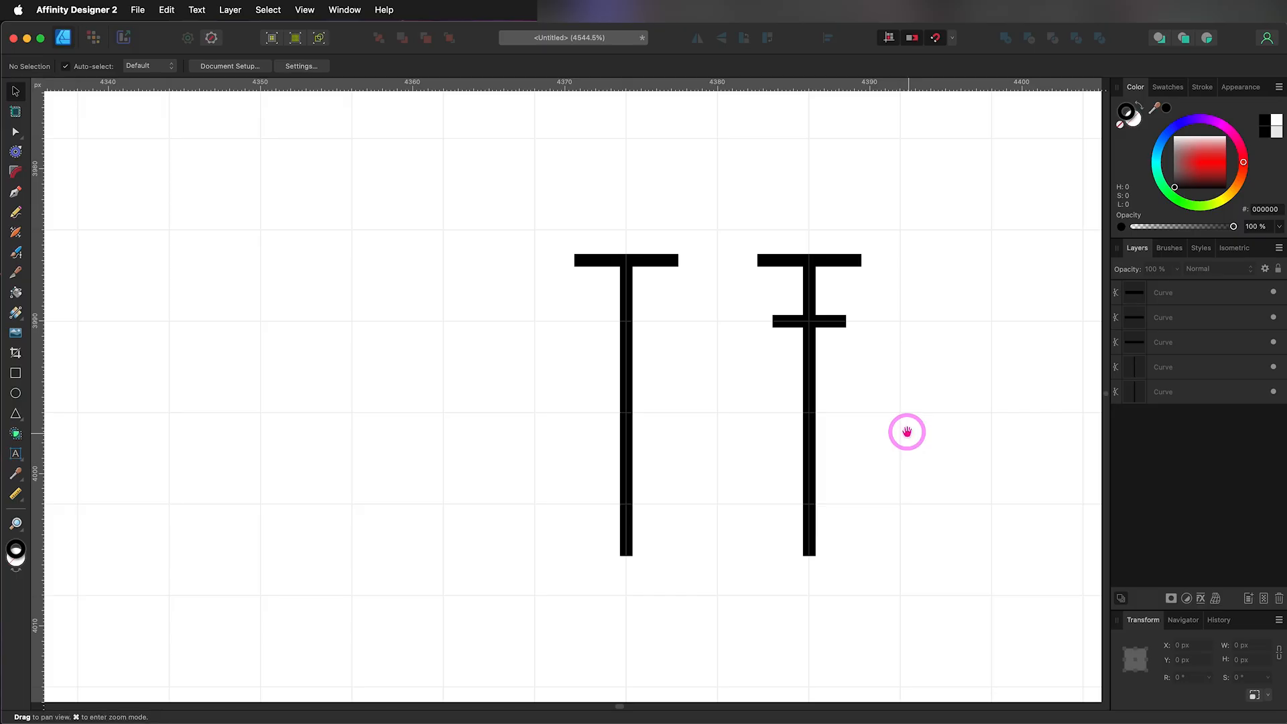
{"action": "left_click_drag", "start_coordinate": [913, 425], "coordinate": [563, 425]}
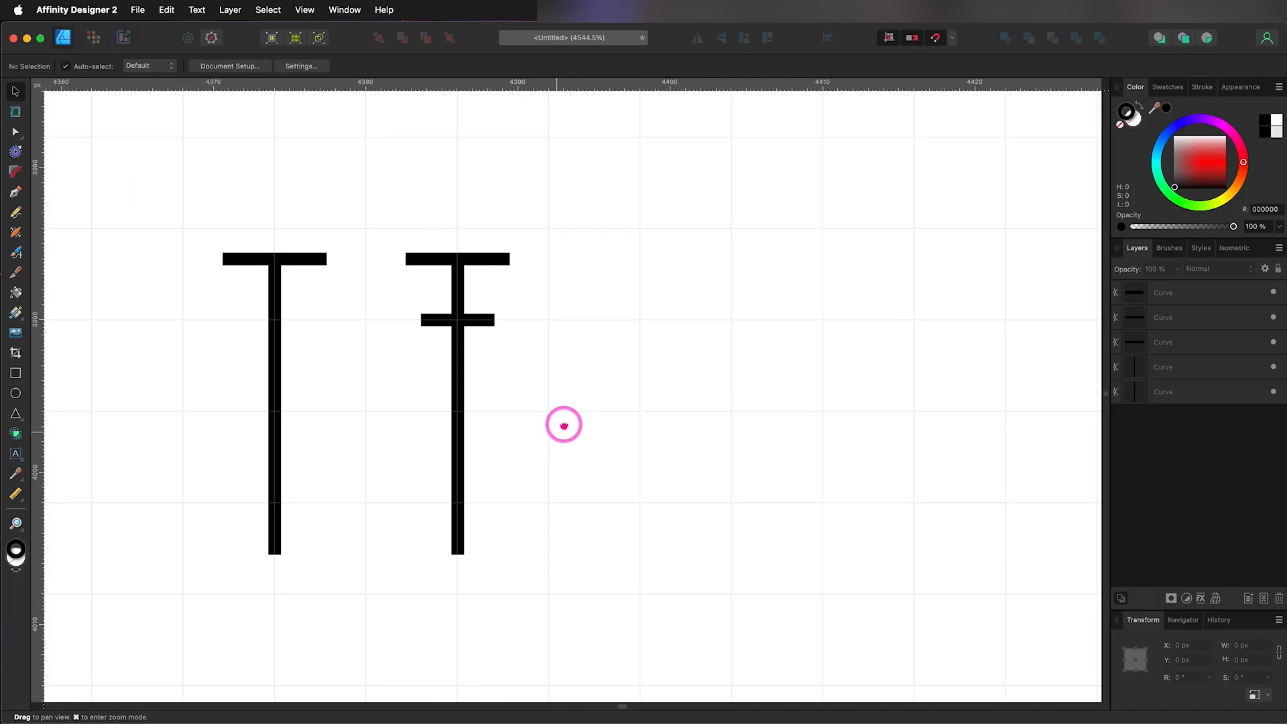
{"action": "left_click_drag", "start_coordinate": [373, 203], "coordinate": [541, 612]}
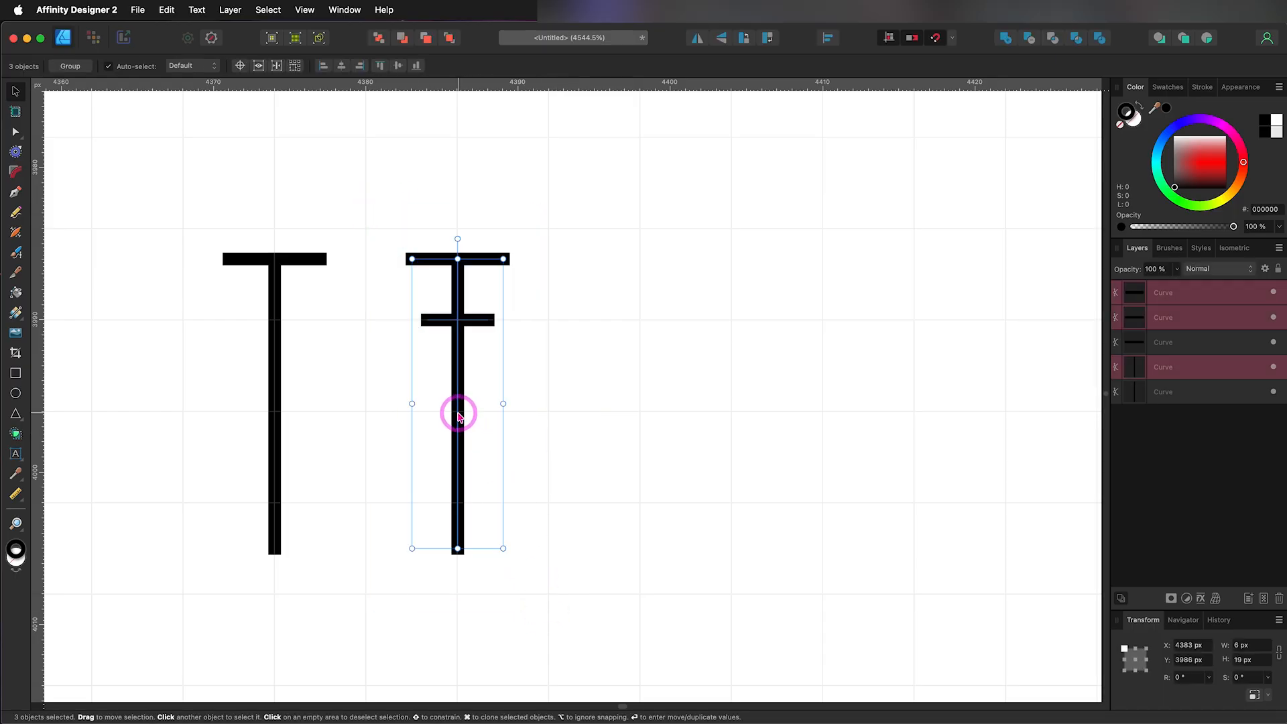
{"action": "key", "text": "alt"}
{"action": "key", "text": "shift"}
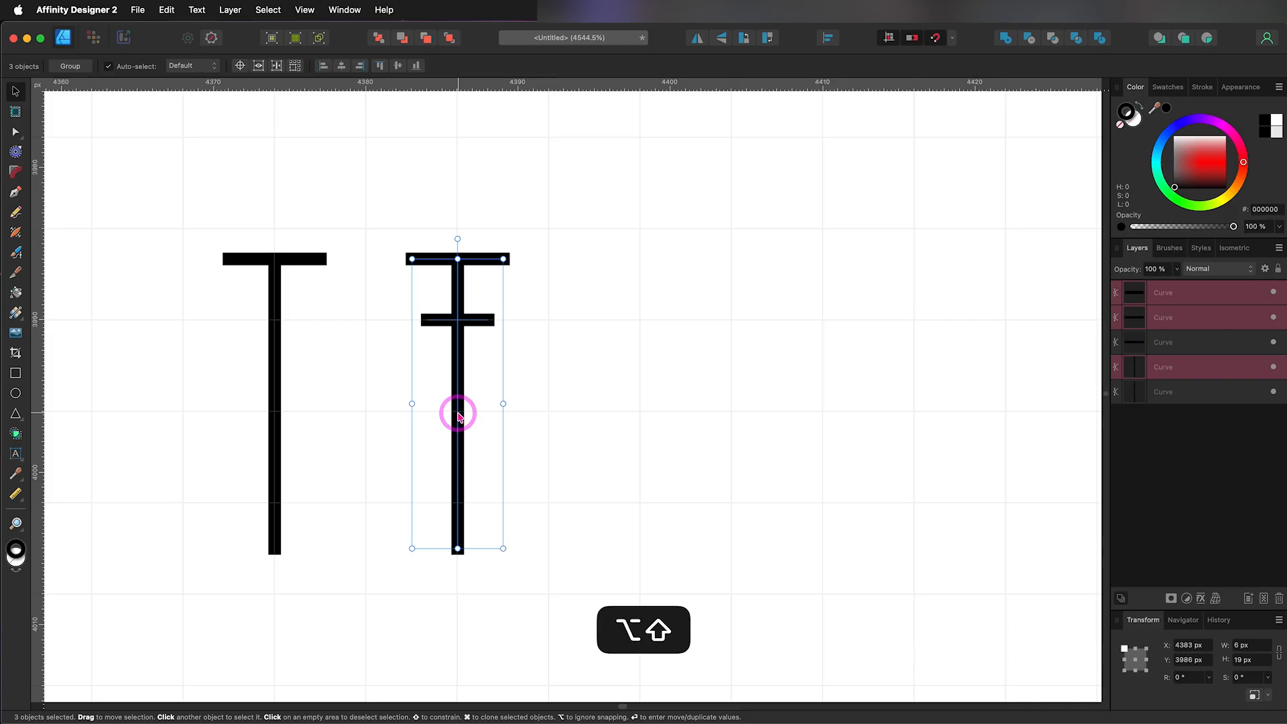
{"action": "left_click_drag", "start_coordinate": [459, 417], "coordinate": [733, 420]}
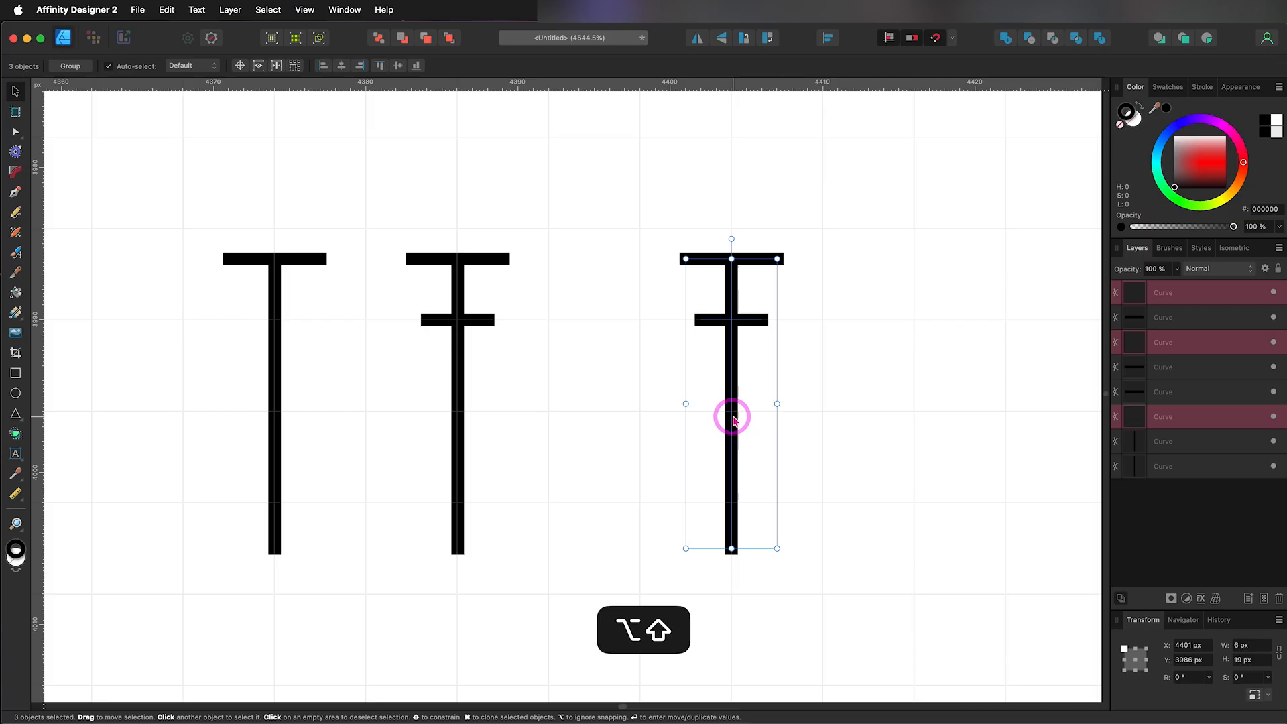
{"action": "left_click", "coordinate": [850, 367]}
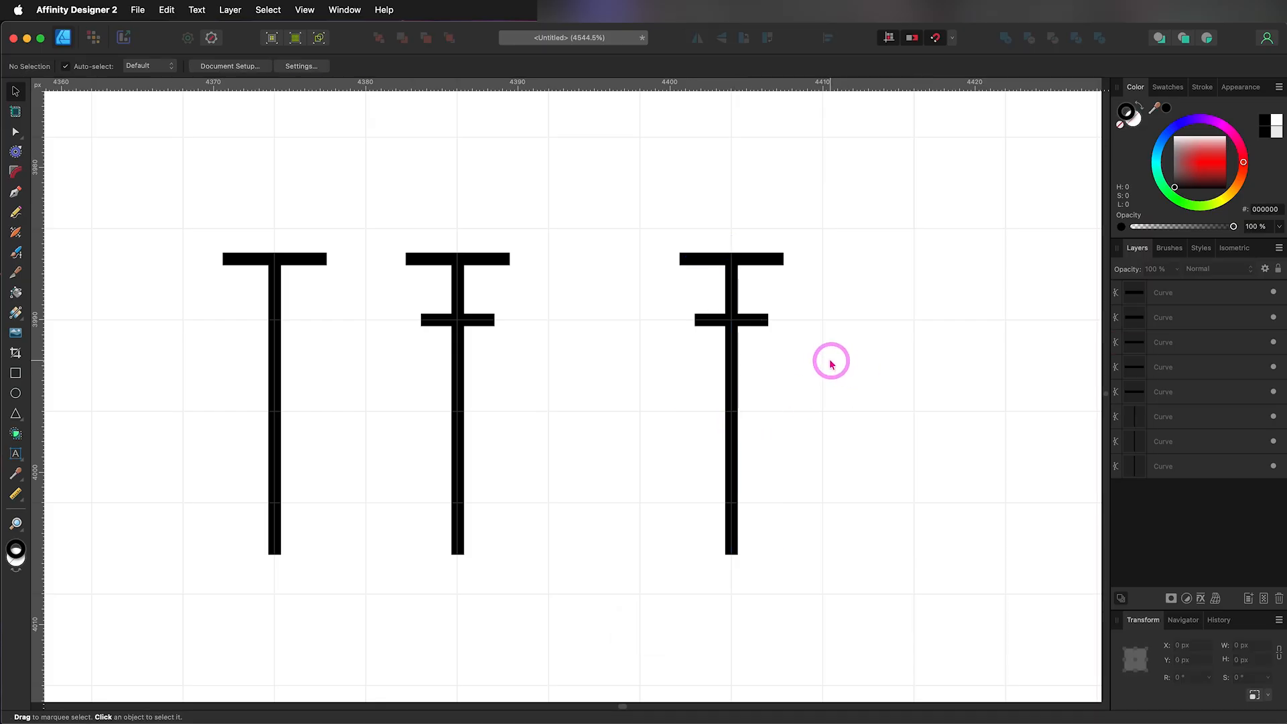
Step: Duplicate the third pole's lower crossbar straight down by about 2.3 px as a third crossbar
{"action": "left_click", "coordinate": [751, 326]}
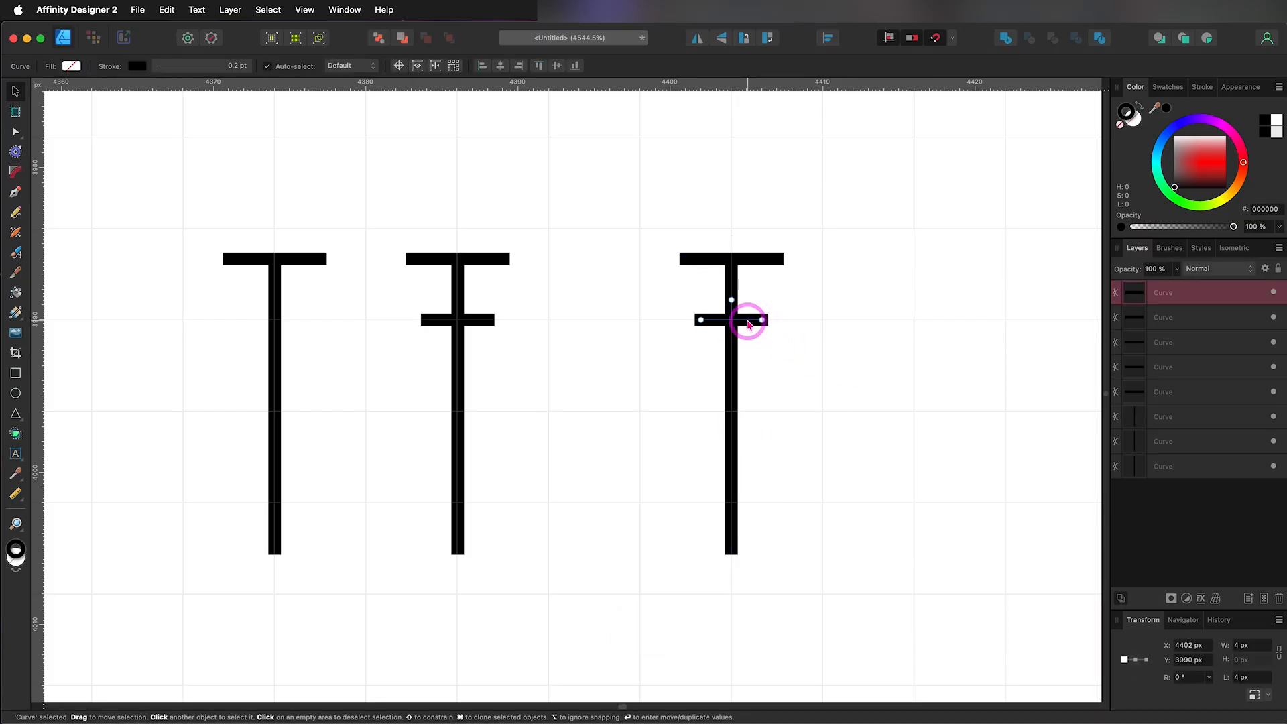
{"action": "left_click_drag", "start_coordinate": [749, 324], "coordinate": [749, 359]}
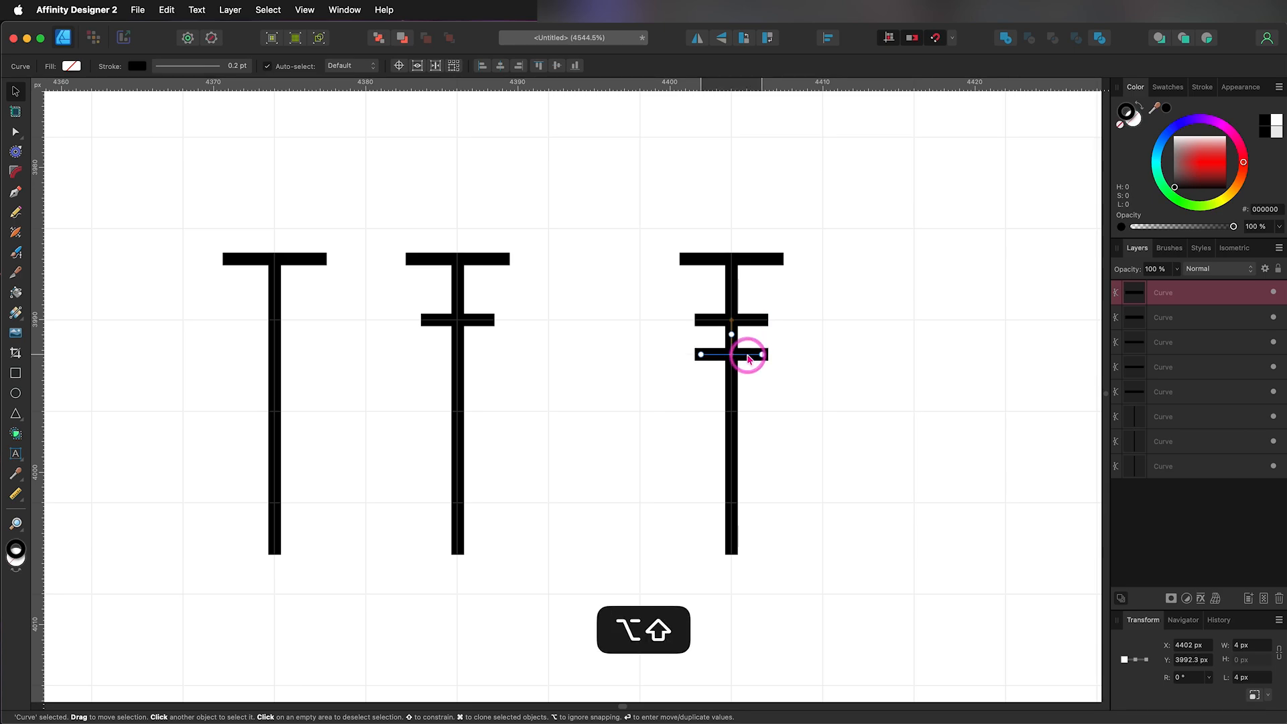
{"action": "left_click", "coordinate": [810, 362], "text": "alt"}
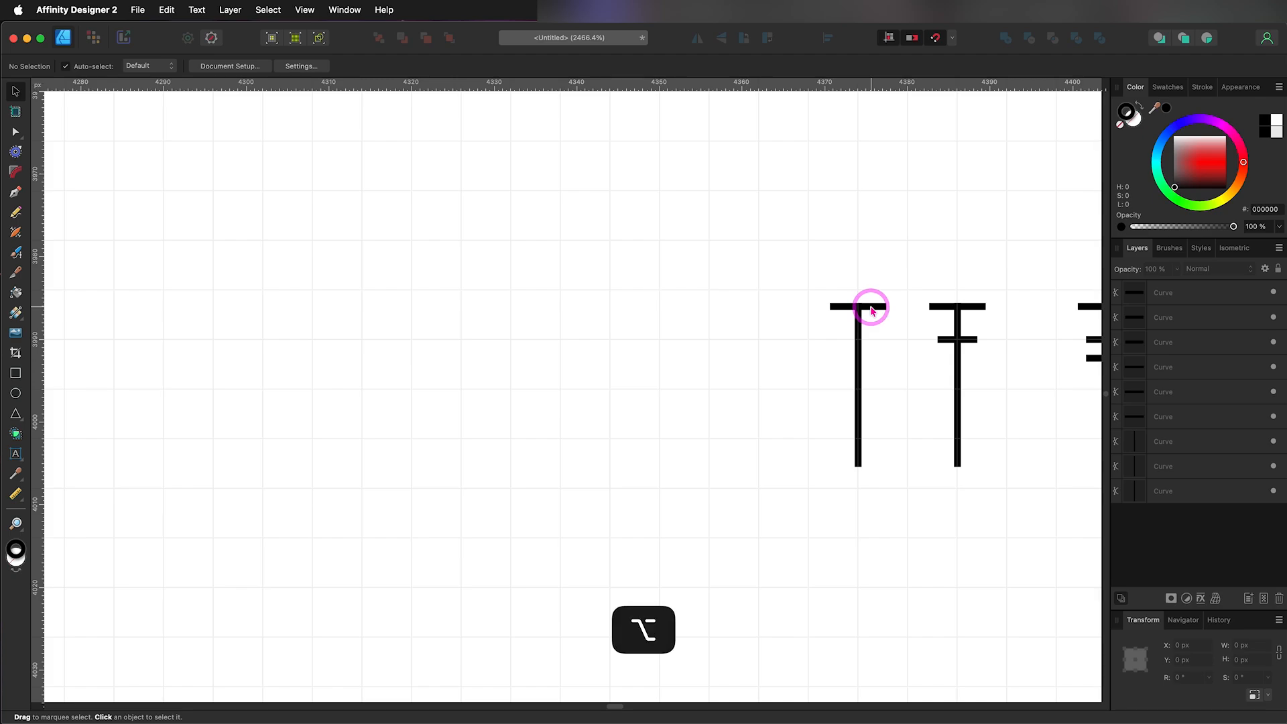
Step: Place a copy of the first pole's top bar about 24 px to its left and form a plus with a second copy rotated 90°
{"action": "left_click_drag", "start_coordinate": [872, 311], "coordinate": [667, 367]}
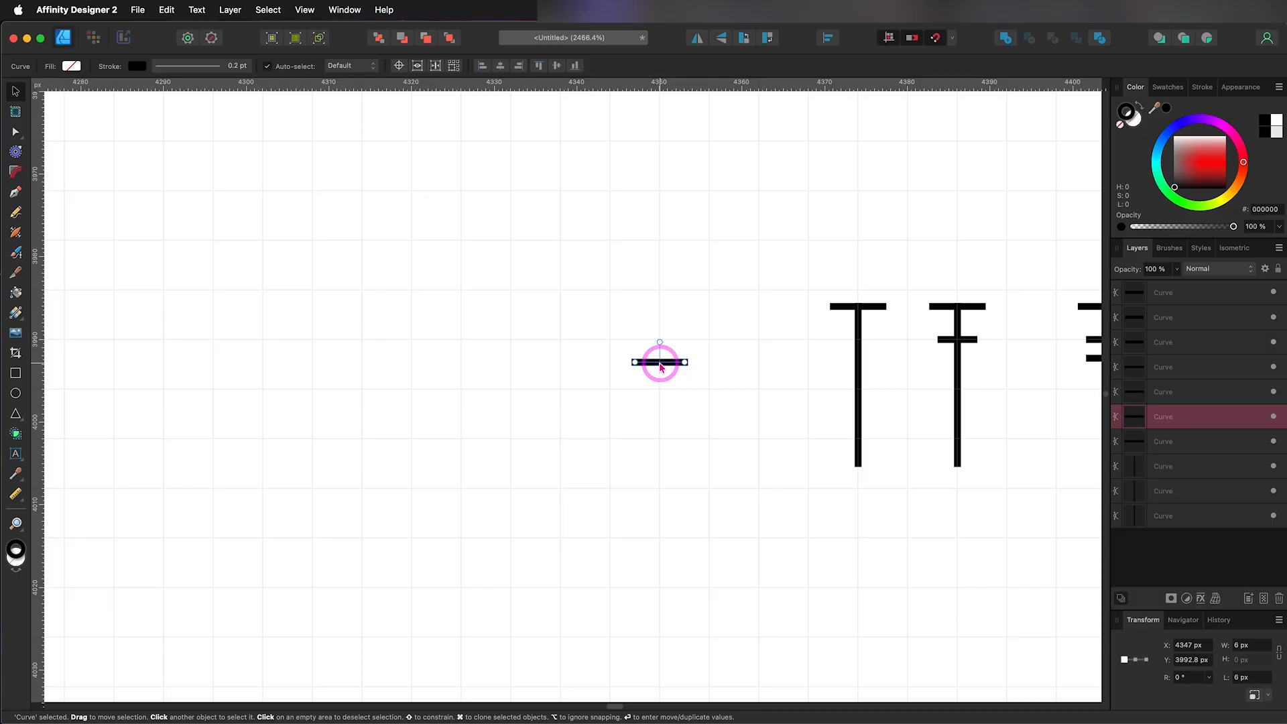
{"action": "key", "text": "super"}
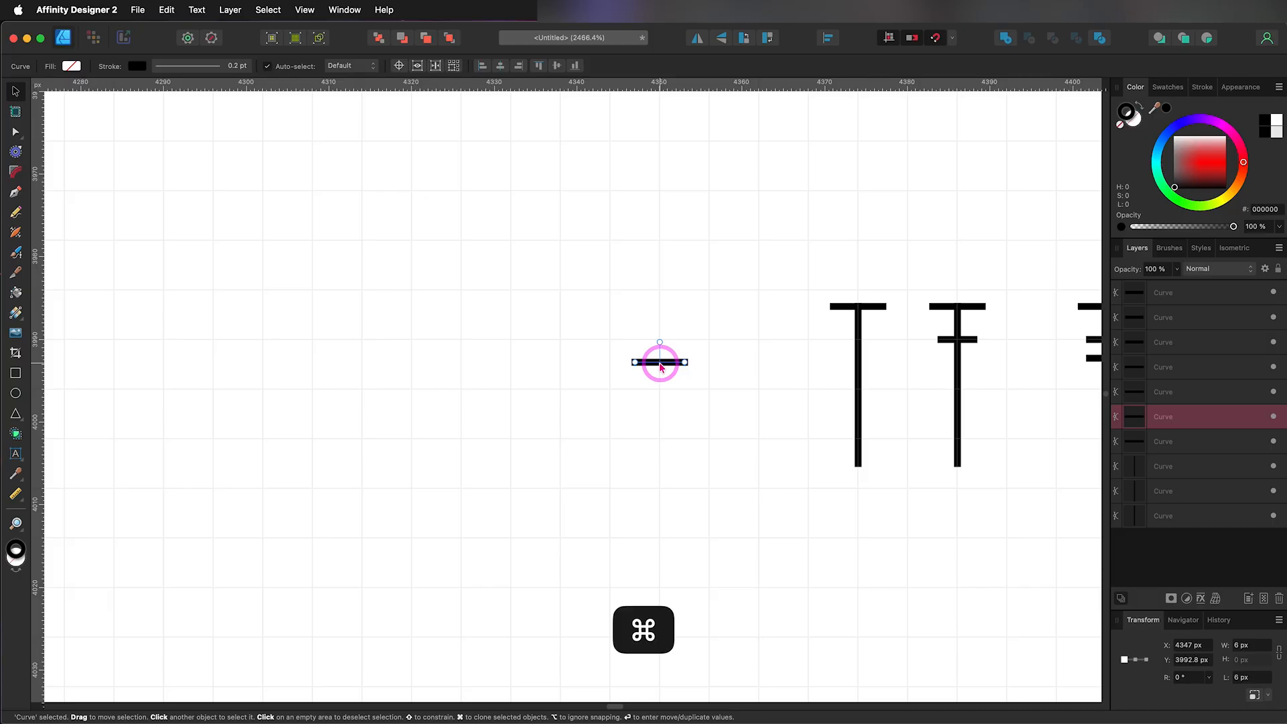
{"action": "key", "text": "super+c"}
{"action": "key", "text": "super+v"}
{"action": "left_click", "coordinate": [660, 374]}
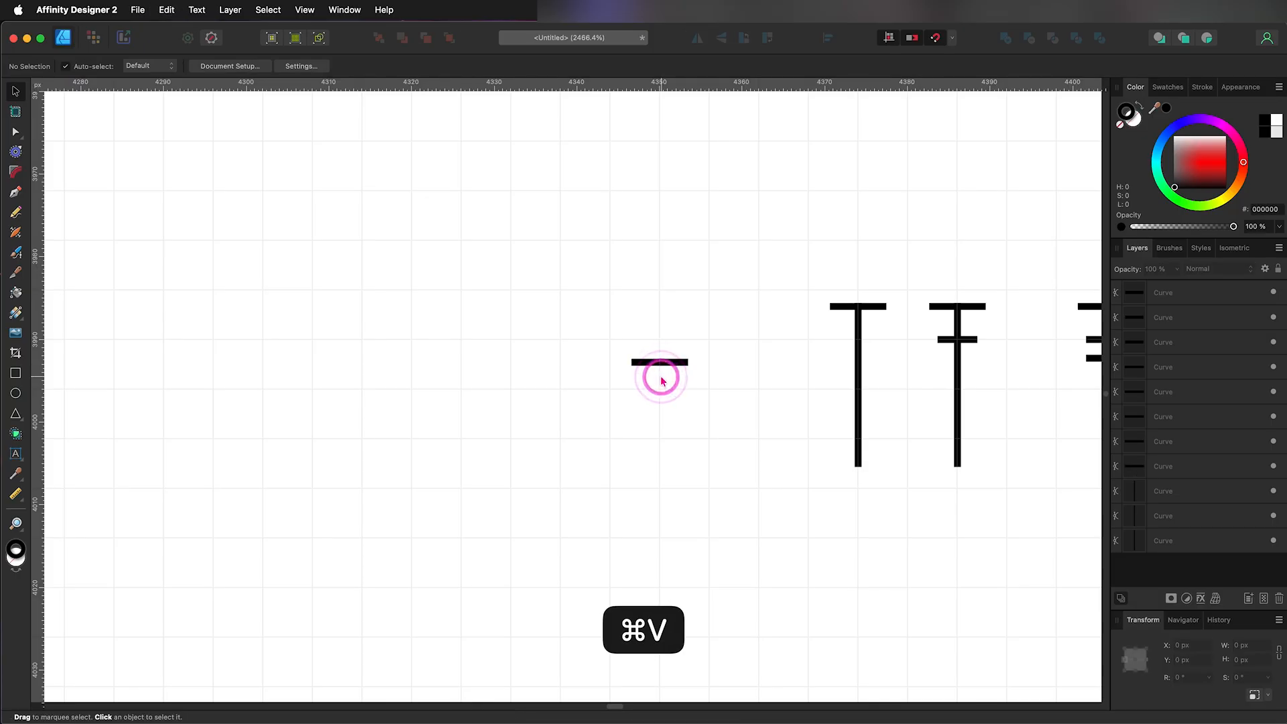
{"action": "left_click", "coordinate": [660, 366]}
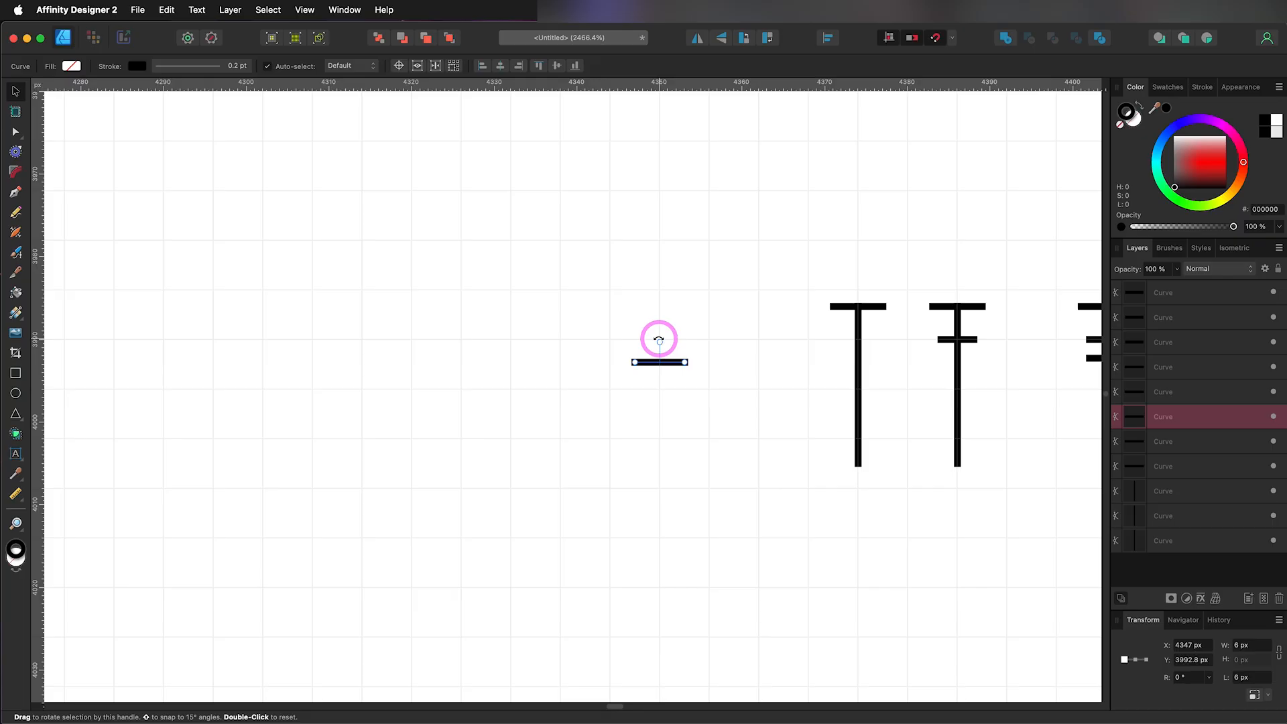
{"action": "left_click_drag", "start_coordinate": [659, 341], "coordinate": [600, 359]}
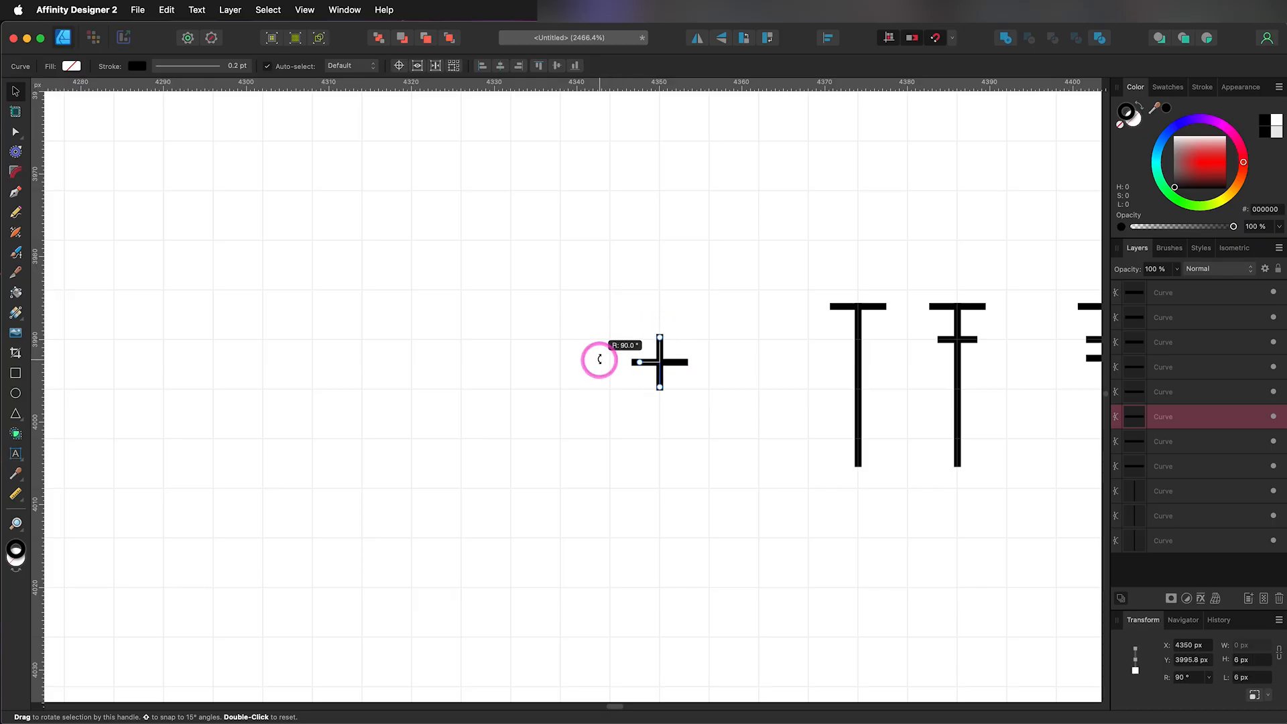
Step: Rotate both lines of the plus to 45° to form an X and move it about 6 px right and 3 px up
{"action": "left_click_drag", "start_coordinate": [608, 313], "coordinate": [703, 401]}
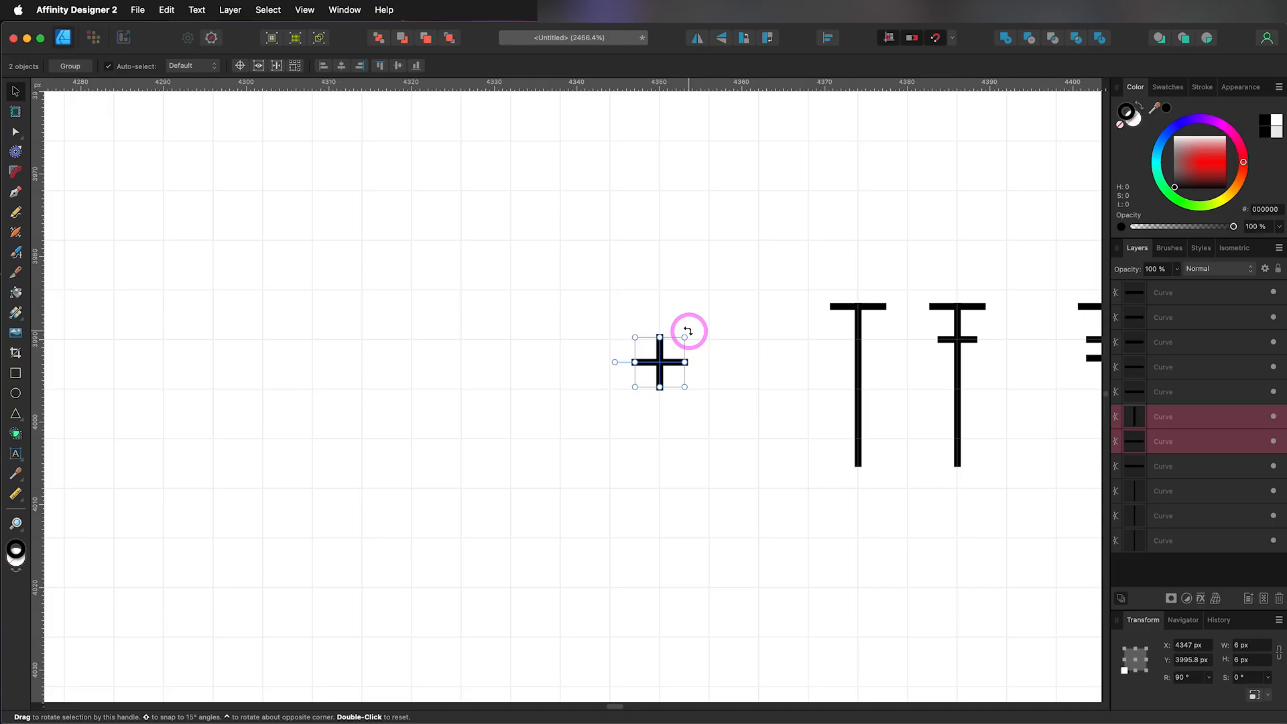
{"action": "left_click_drag", "start_coordinate": [688, 331], "coordinate": [699, 360]}
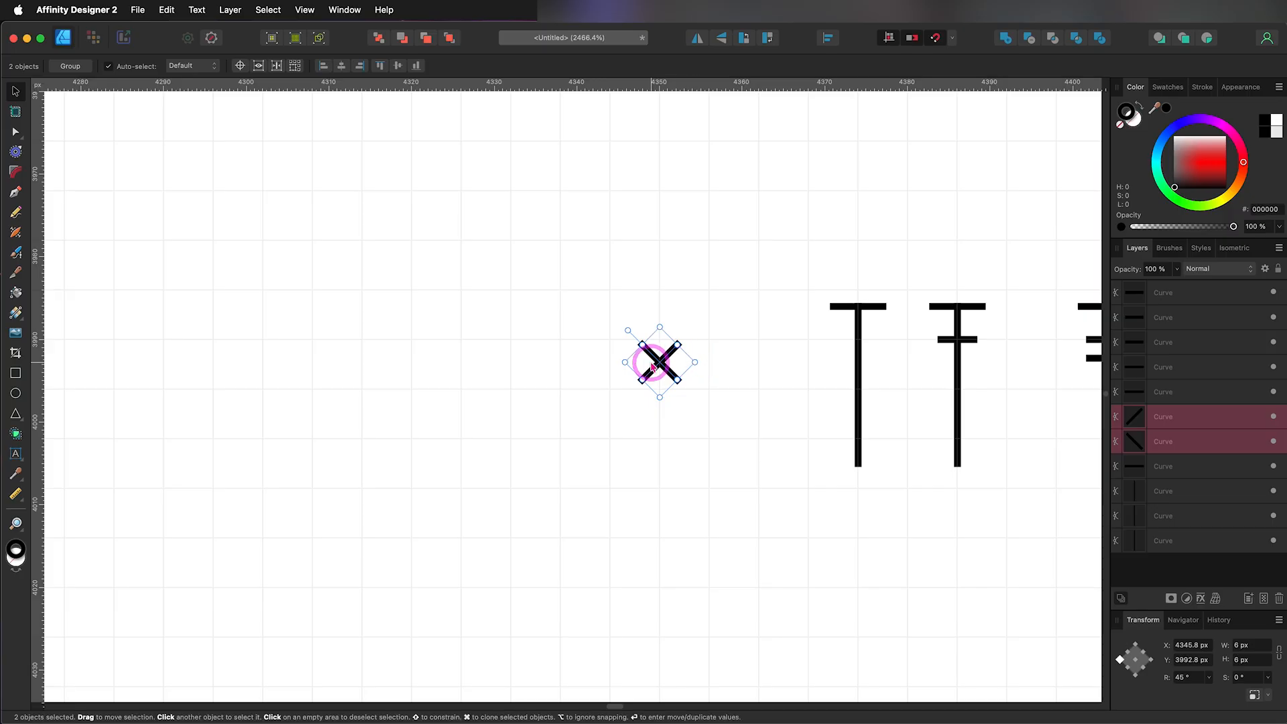
{"action": "left_click", "coordinate": [1192, 677]}
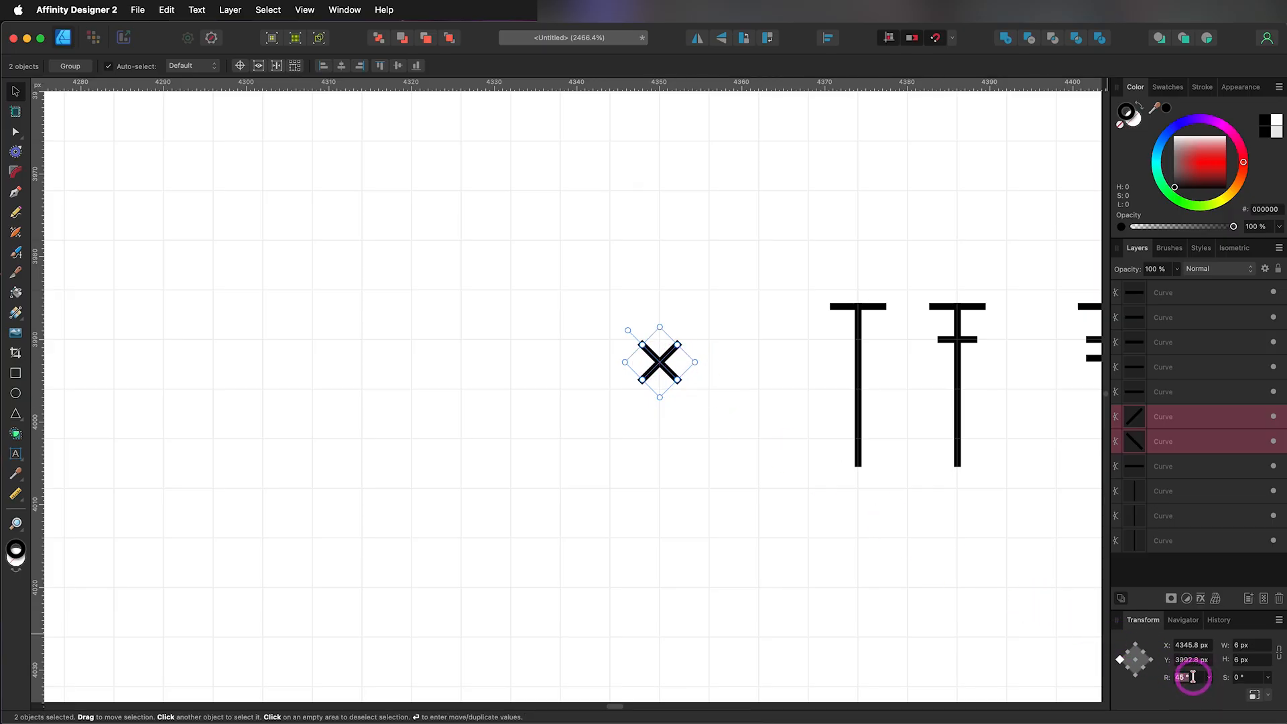
{"action": "type", "text": "9"}
{"action": "key", "text": "Return"}
{"action": "left_click", "coordinate": [1179, 677]}
{"action": "type", "text": "45"}
{"action": "left_click_drag", "start_coordinate": [650, 342], "coordinate": [709, 345]}
{"action": "left_click", "coordinate": [604, 358]}
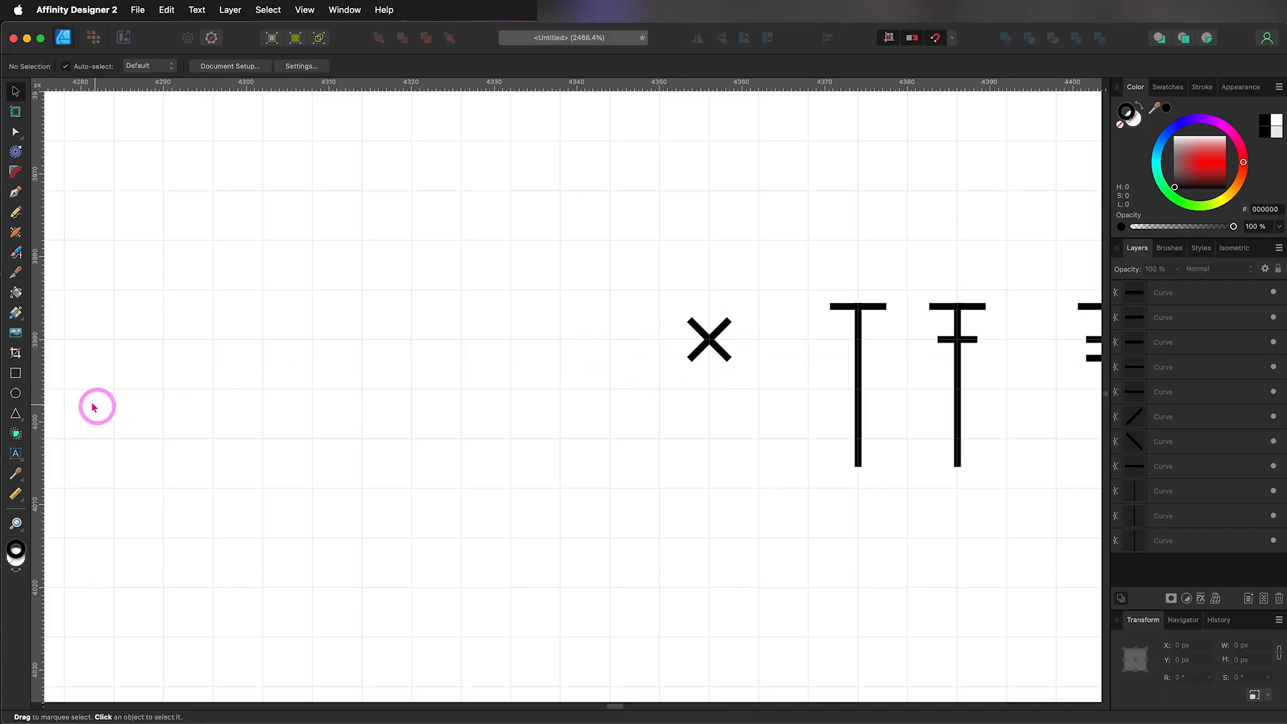
Step: Draw an unfilled ellipse about 5 by 3 px and centre it just above the first pole's top bar
{"action": "left_click", "coordinate": [15, 395]}
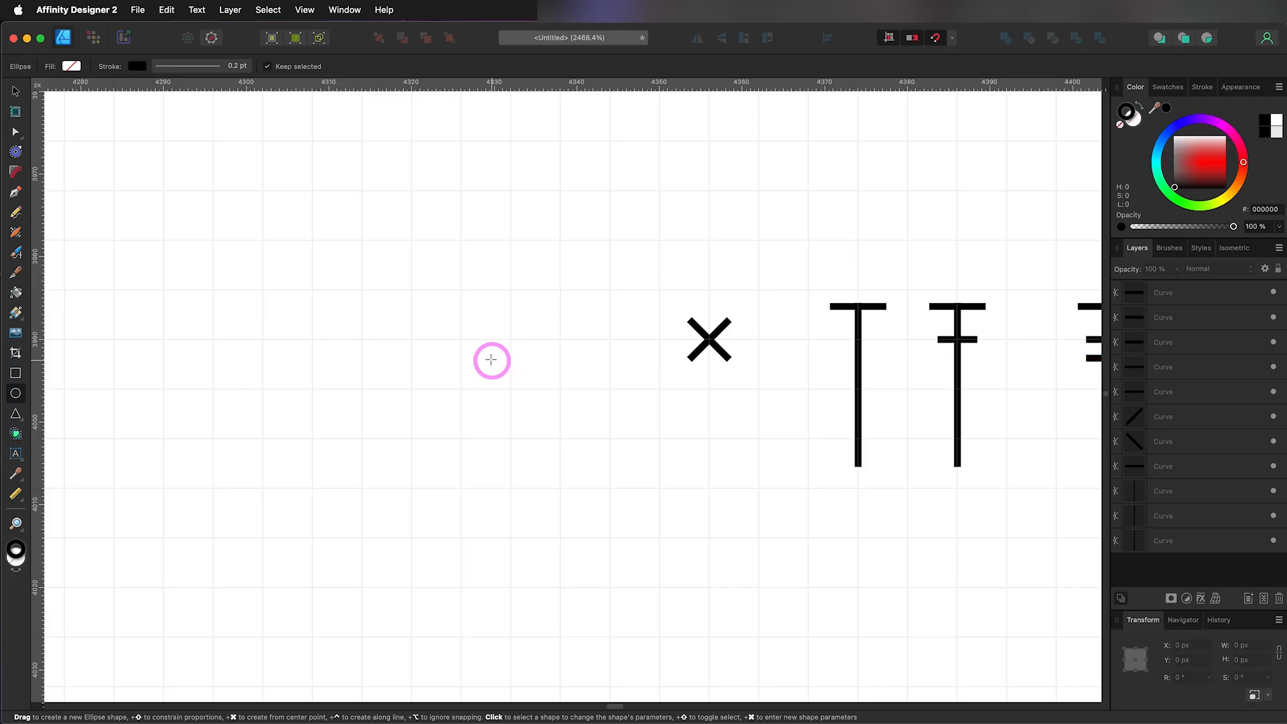
{"action": "left_click_drag", "start_coordinate": [491, 361], "coordinate": [536, 387]}
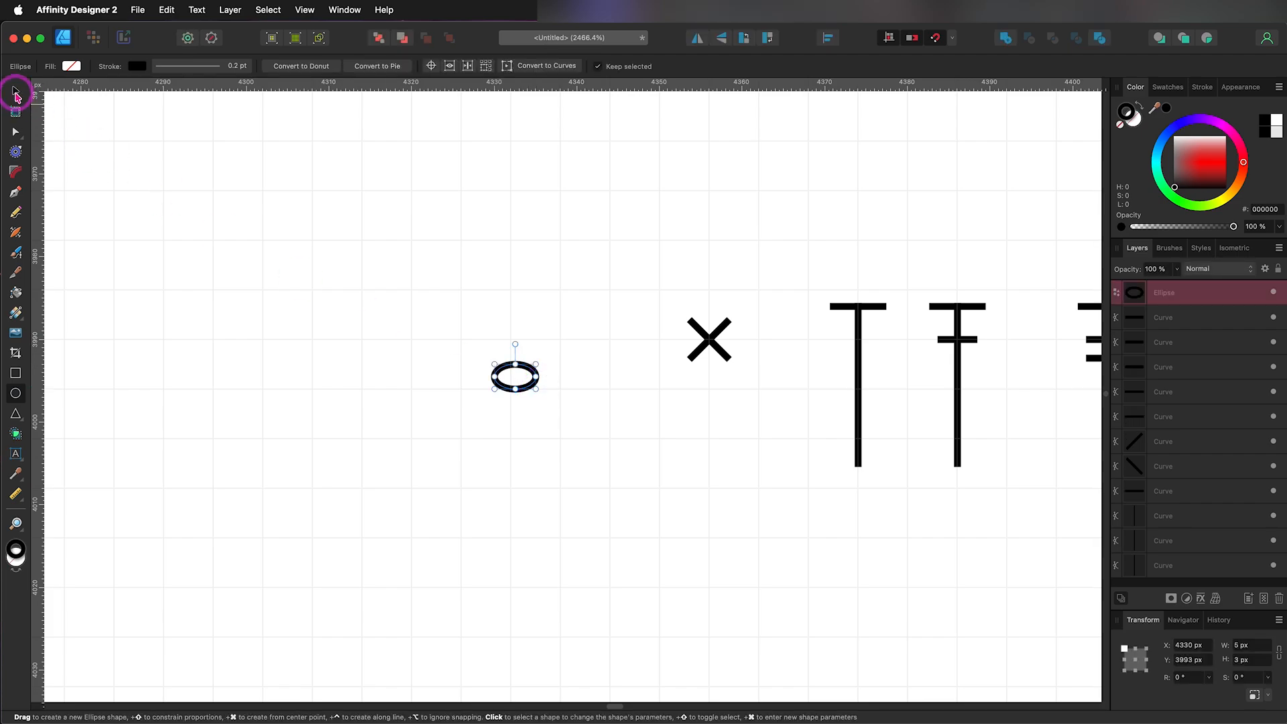
{"action": "left_click", "coordinate": [16, 93]}
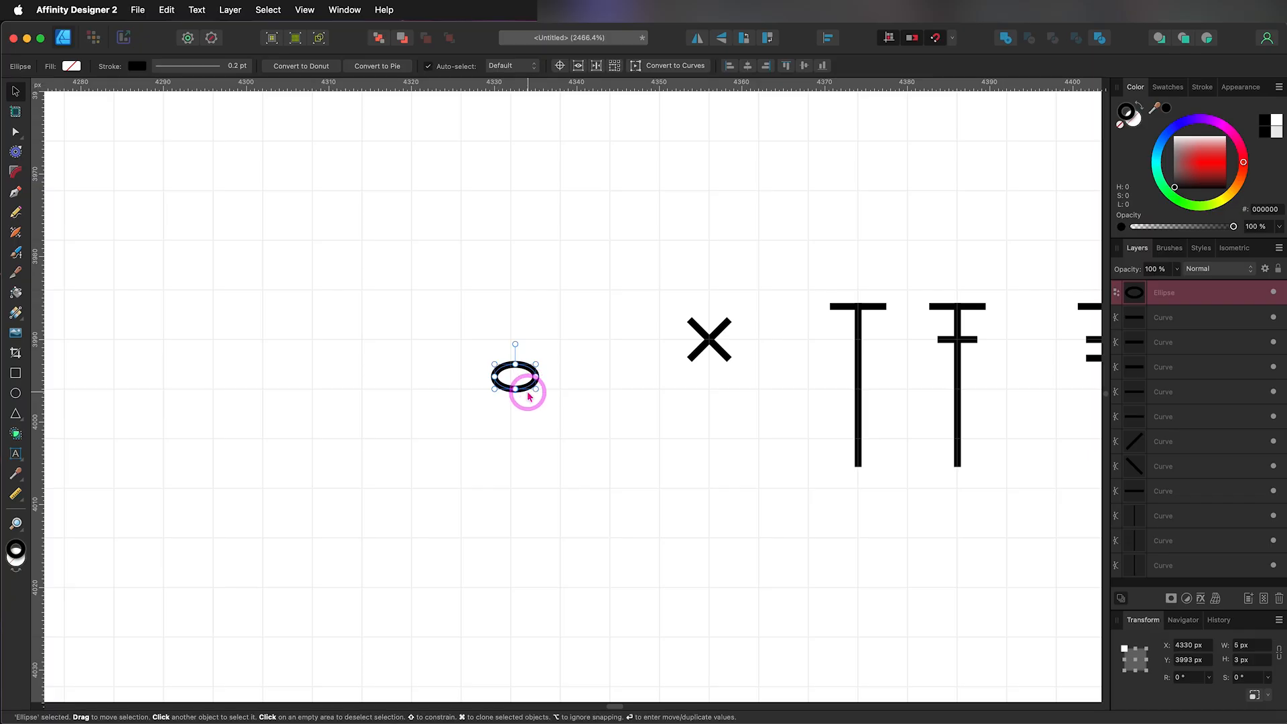
{"action": "left_click_drag", "start_coordinate": [523, 388], "coordinate": [868, 296]}
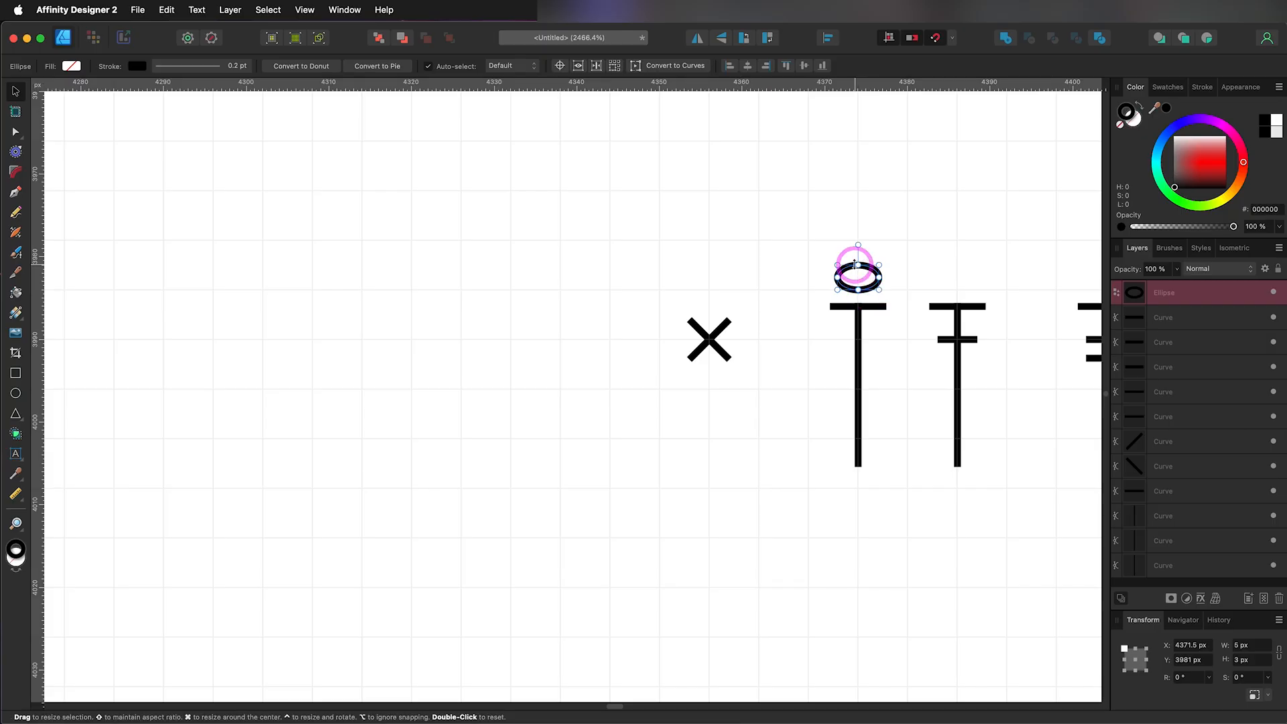
Step: Set the ellipse's width to 6 px and recentre it above the first pole
{"action": "left_click_drag", "start_coordinate": [1256, 647], "coordinate": [1225, 646]}
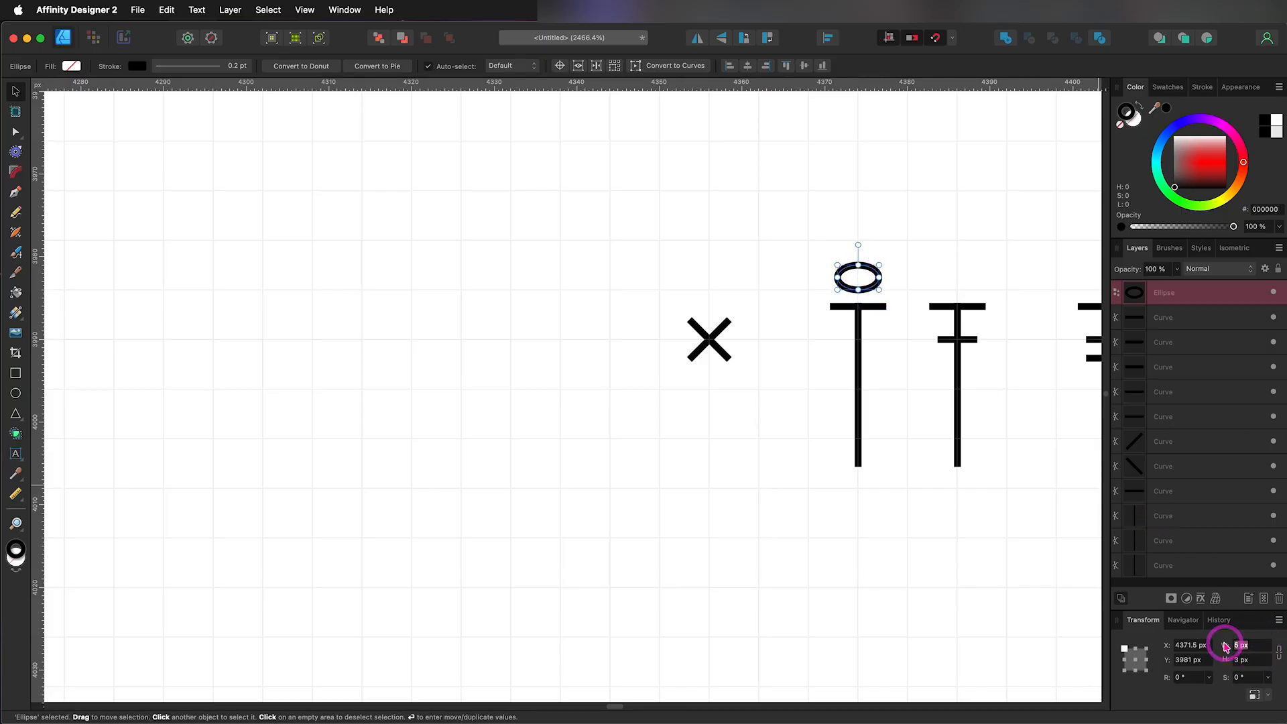
{"action": "type", "text": "6"}
{"action": "key", "text": "Return"}
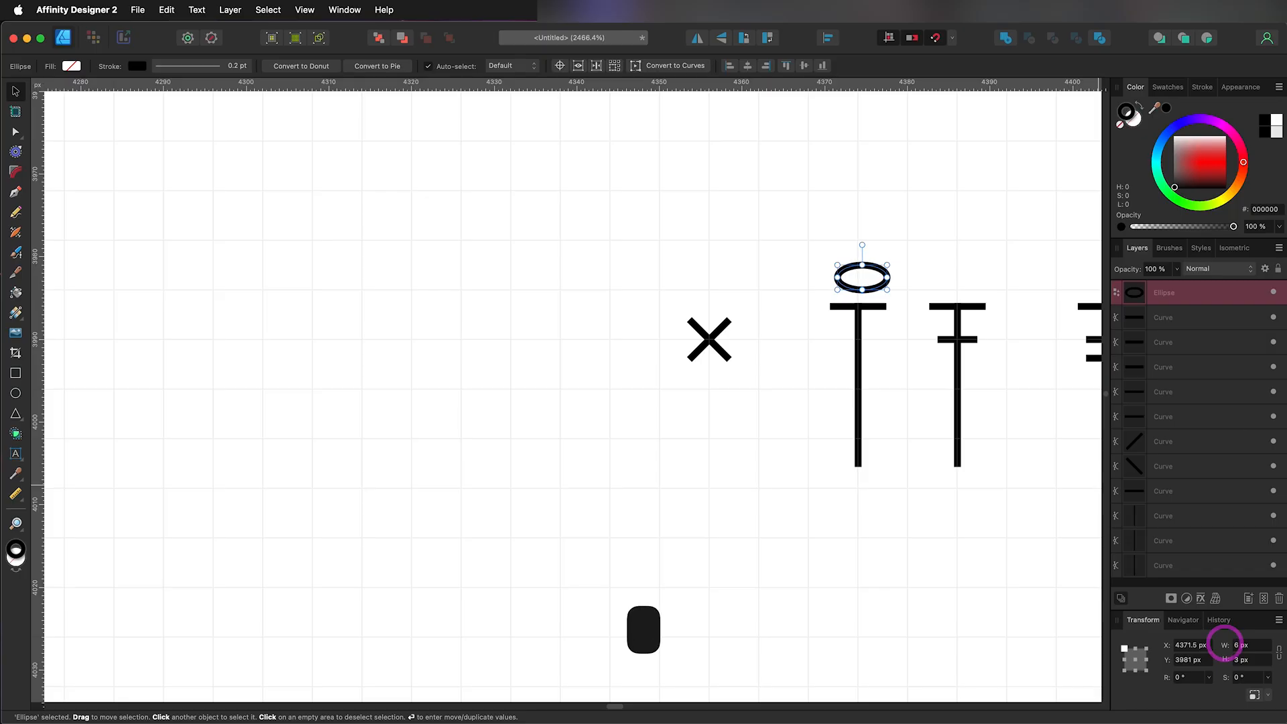
{"action": "left_click_drag", "start_coordinate": [863, 287], "coordinate": [859, 287]}
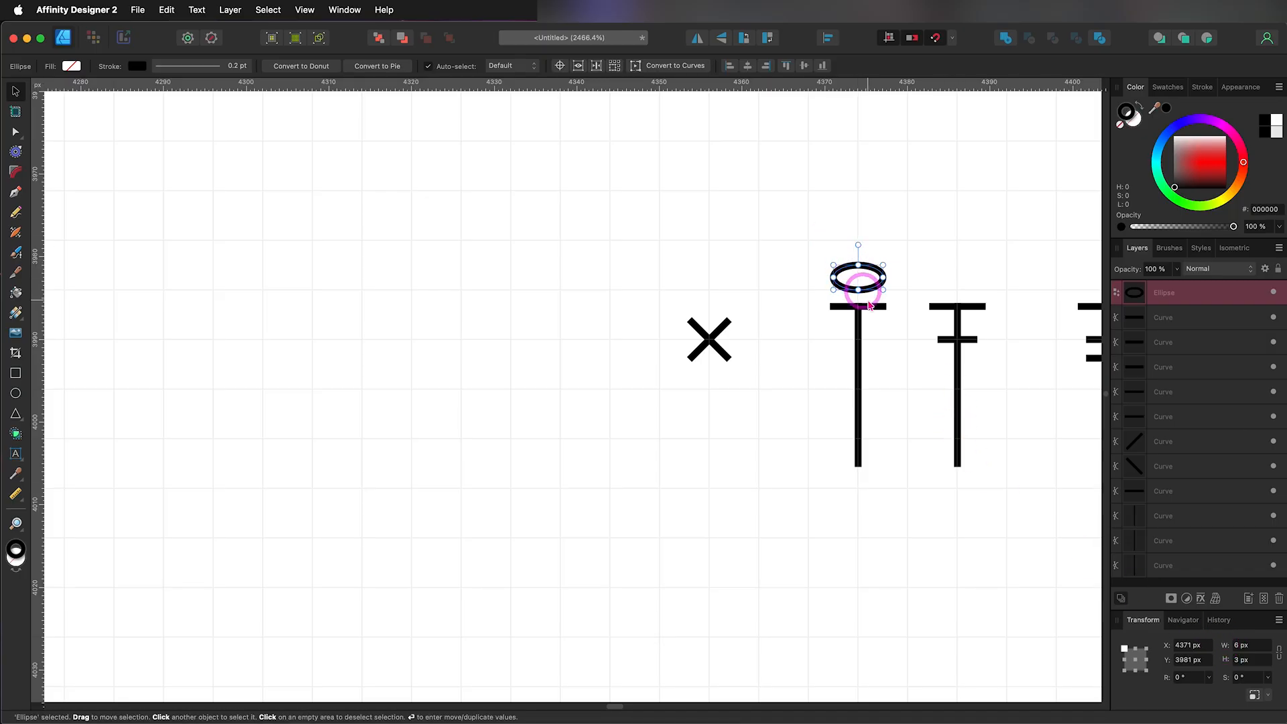
Step: Try a height of 4 px for the ellipse above the first pole
{"action": "left_click", "coordinate": [1231, 661]}
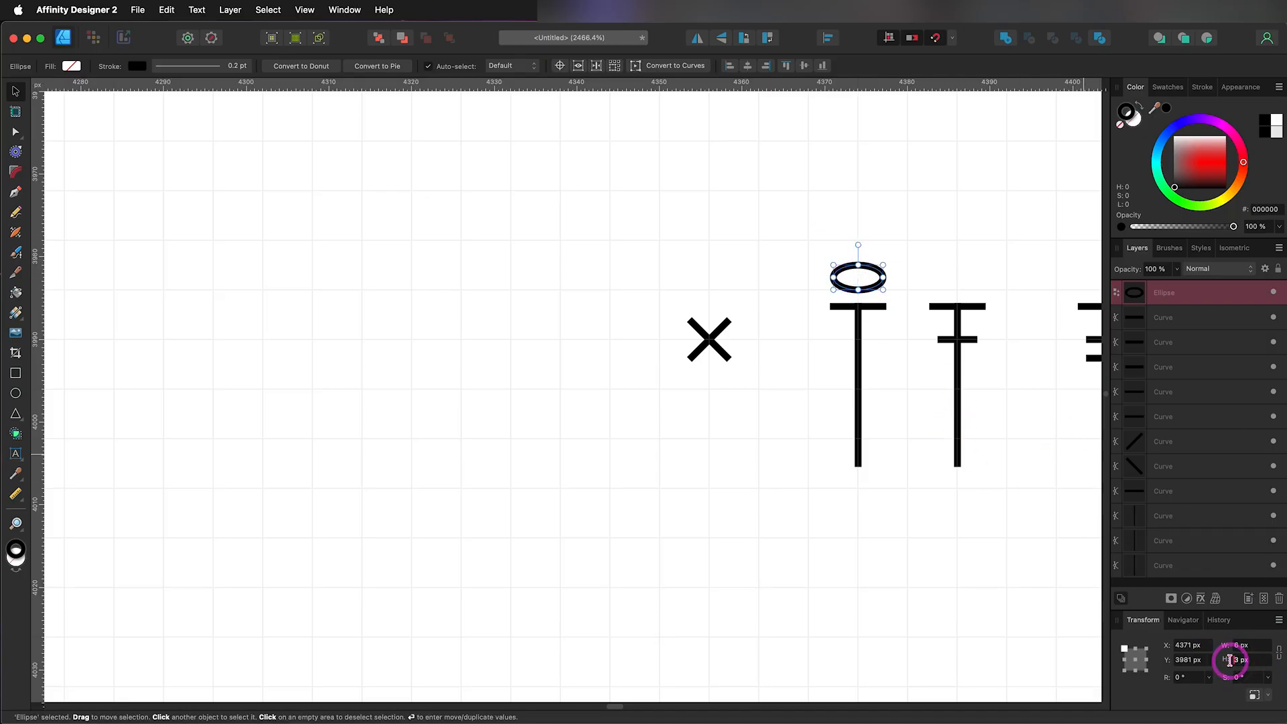
{"action": "left_click_drag", "start_coordinate": [1241, 660], "coordinate": [1235, 658]}
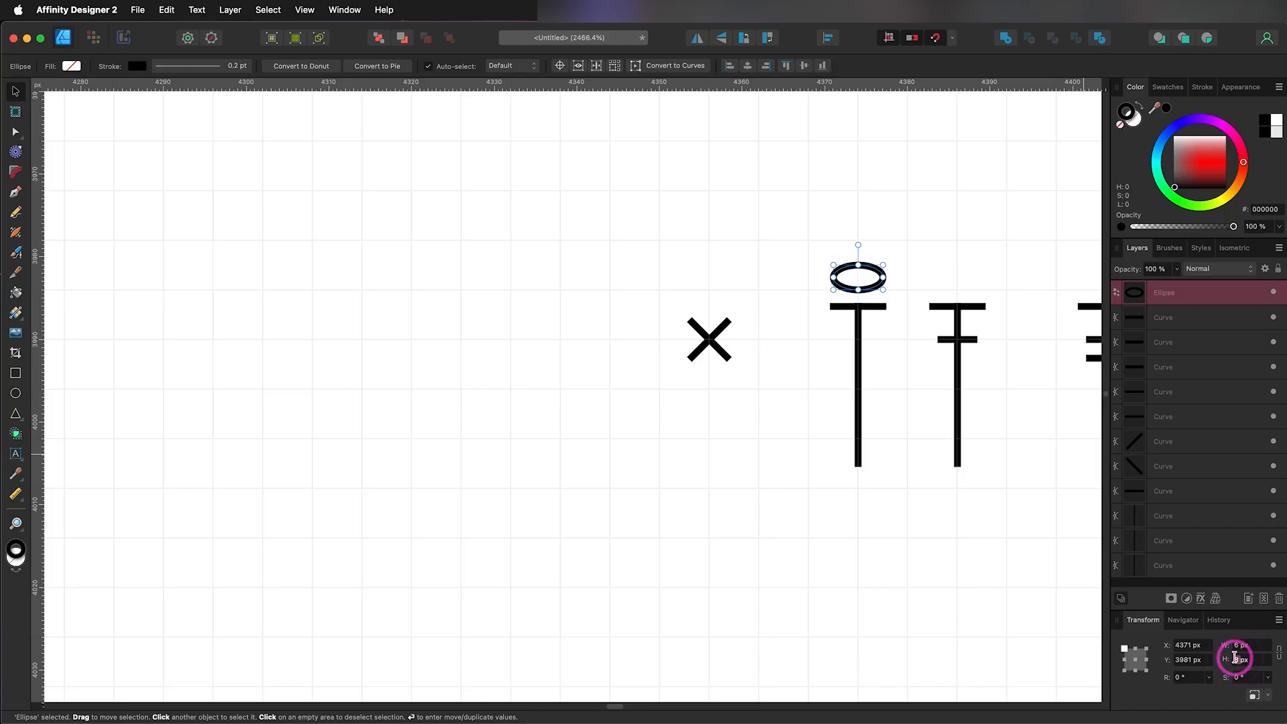
{"action": "type", "text": "4"}
{"action": "key", "text": "Return"}
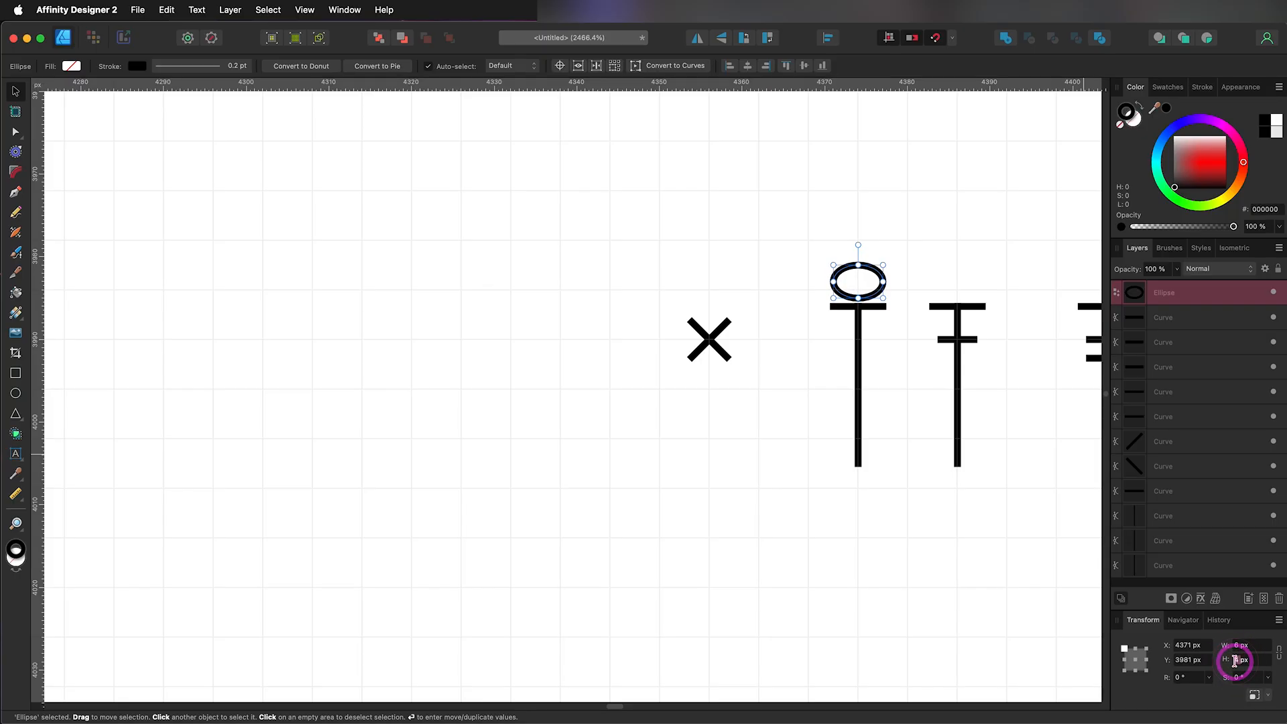
{"action": "left_click", "coordinate": [473, 398]}
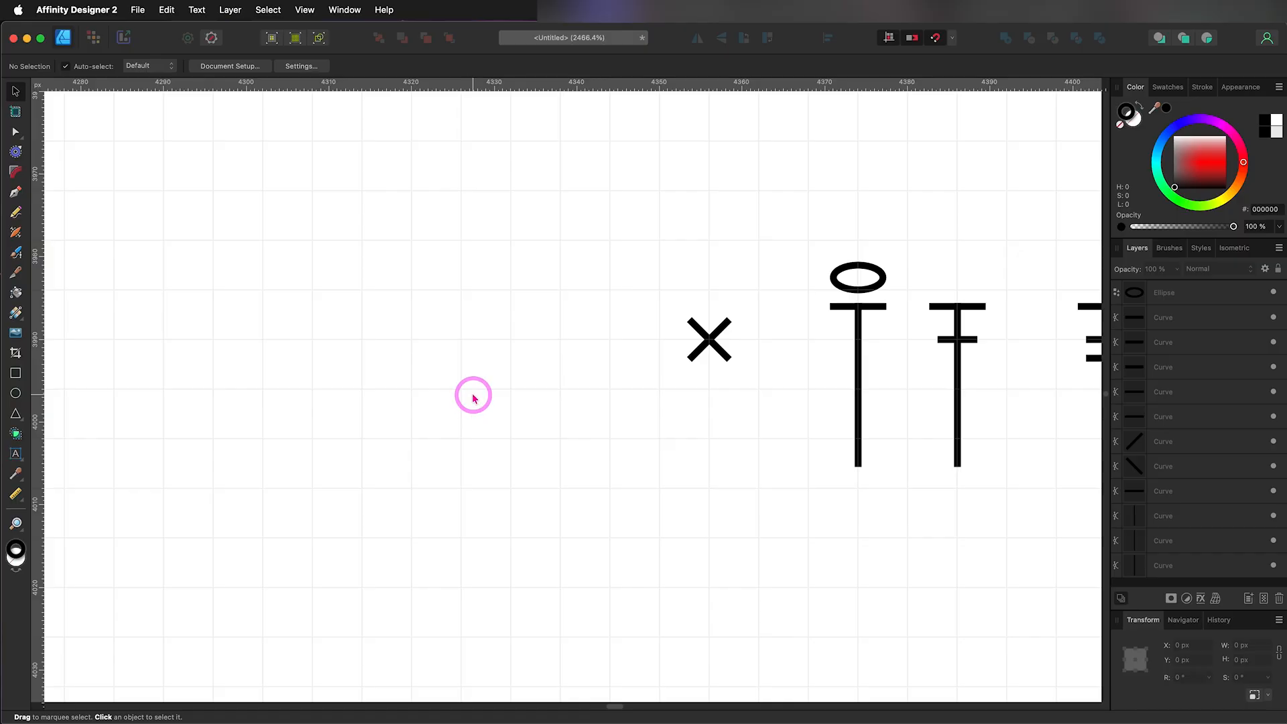
Step: Draw a circle about 3.7 px in diameter to the left of the X and give it a solid black fill without a stroke
{"action": "left_click", "coordinate": [16, 394]}
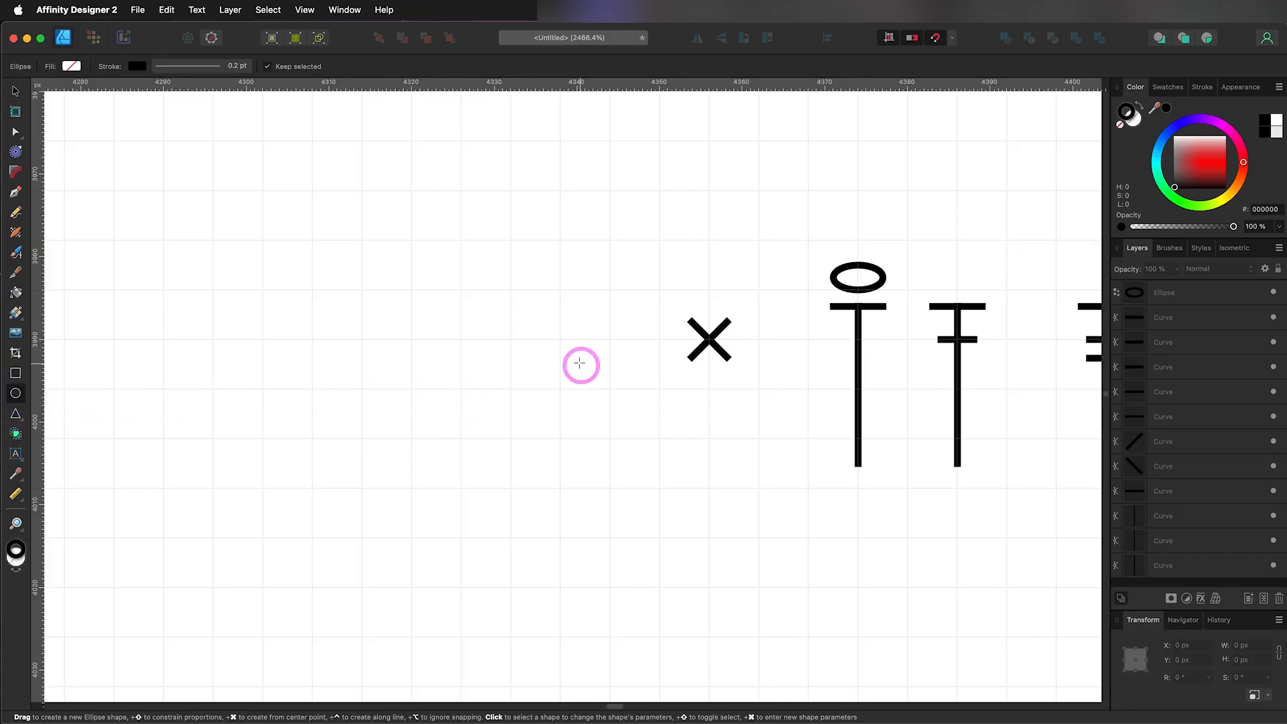
{"action": "left_click_drag", "start_coordinate": [572, 358], "coordinate": [603, 391]}
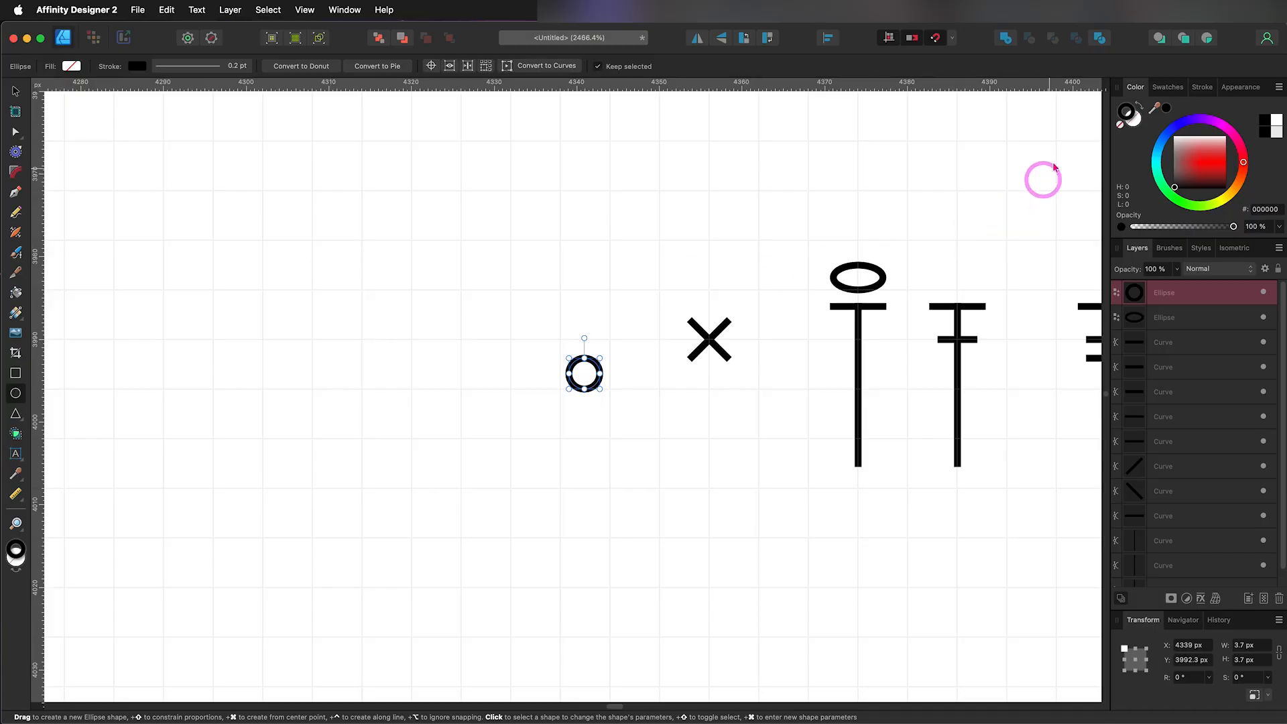
{"action": "left_click", "coordinate": [1127, 108]}
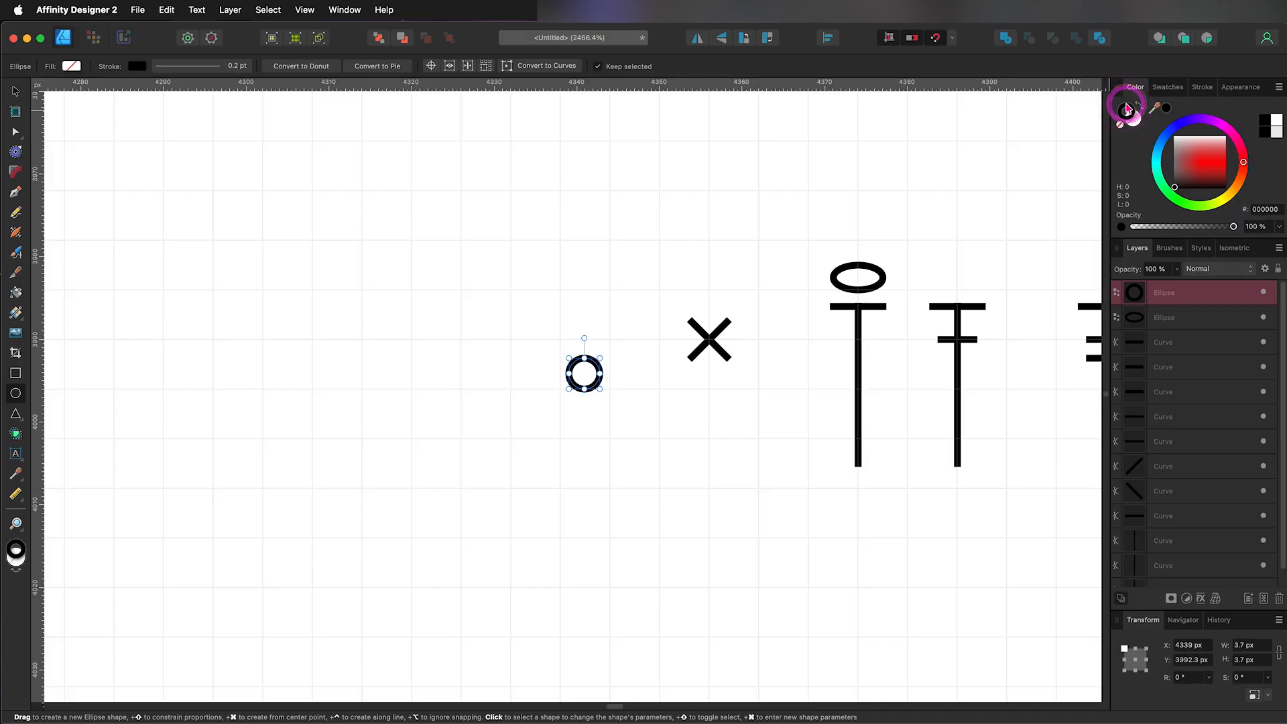
{"action": "mouse_move", "coordinate": [1203, 167]}
{"action": "left_mouse_down"}
{"action": "mouse_move", "coordinate": [1219, 163]}
{"action": "mouse_move", "coordinate": [1217, 178]}
{"action": "mouse_move", "coordinate": [1199, 179]}
{"action": "mouse_move", "coordinate": [1219, 151]}
{"action": "mouse_move", "coordinate": [1206, 176]}
{"action": "mouse_move", "coordinate": [1175, 187]}
{"action": "left_mouse_up"}
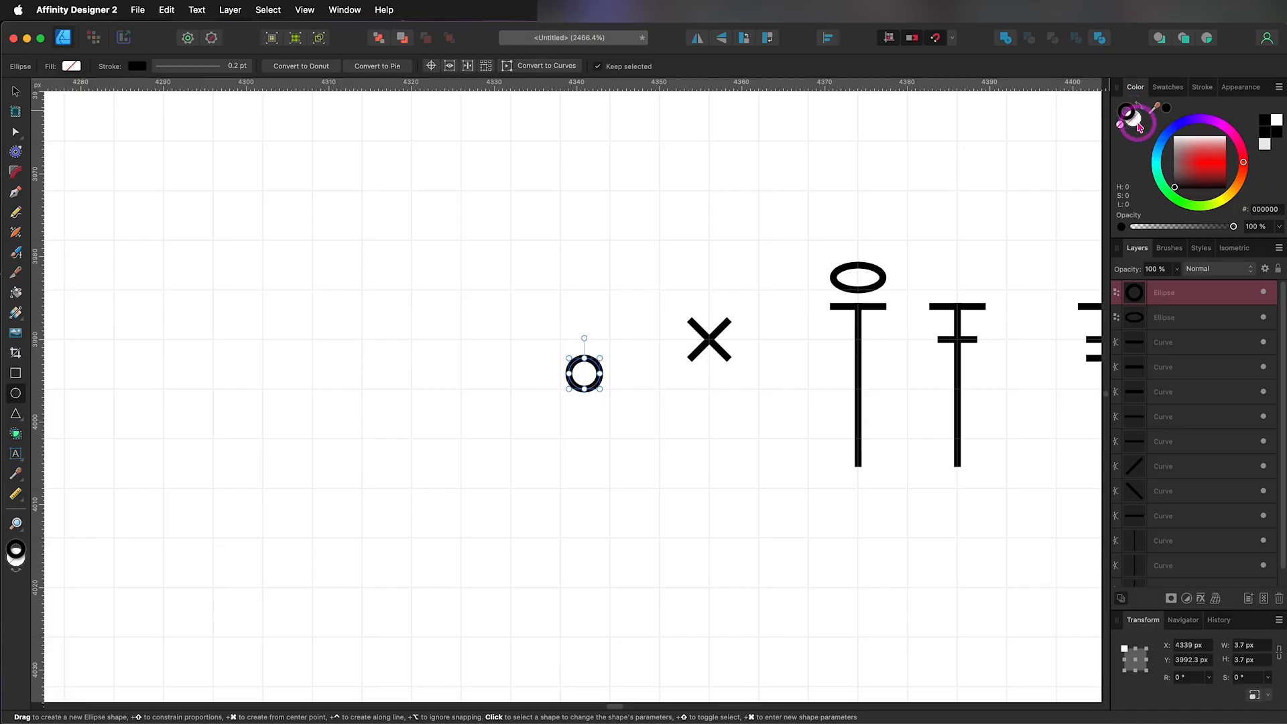
{"action": "left_click", "coordinate": [1143, 109]}
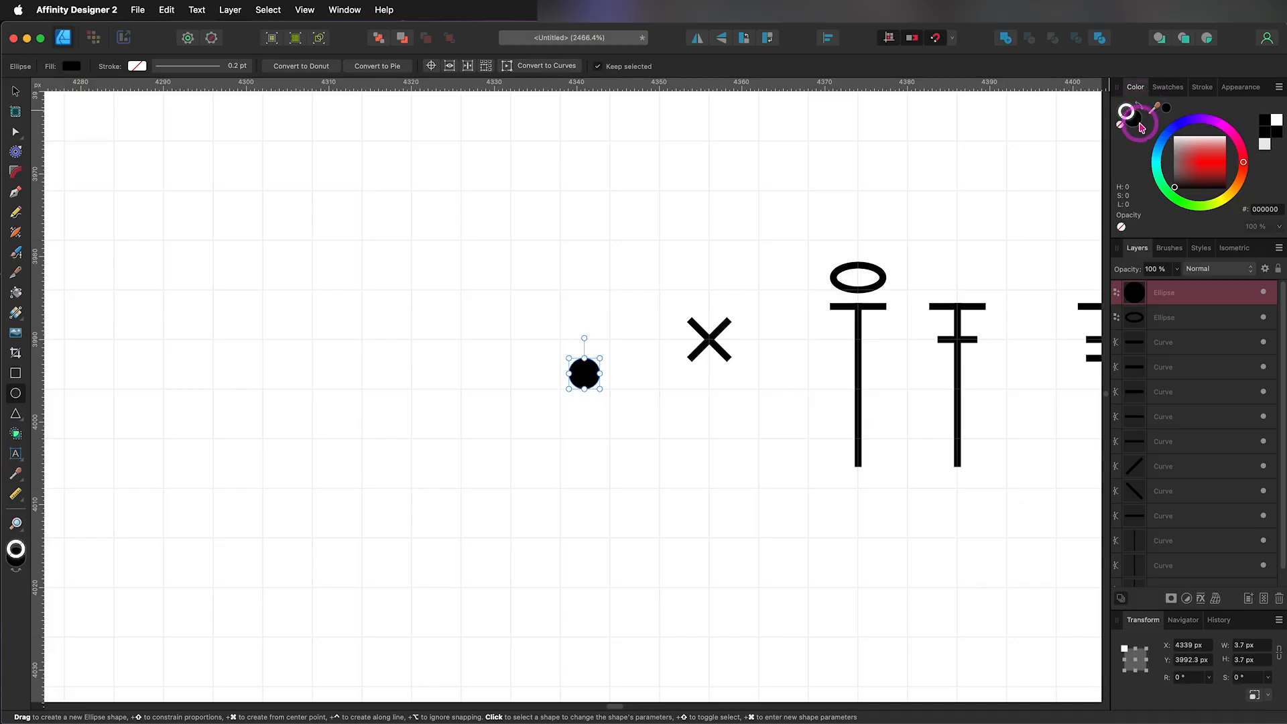
{"action": "left_click", "coordinate": [596, 514]}
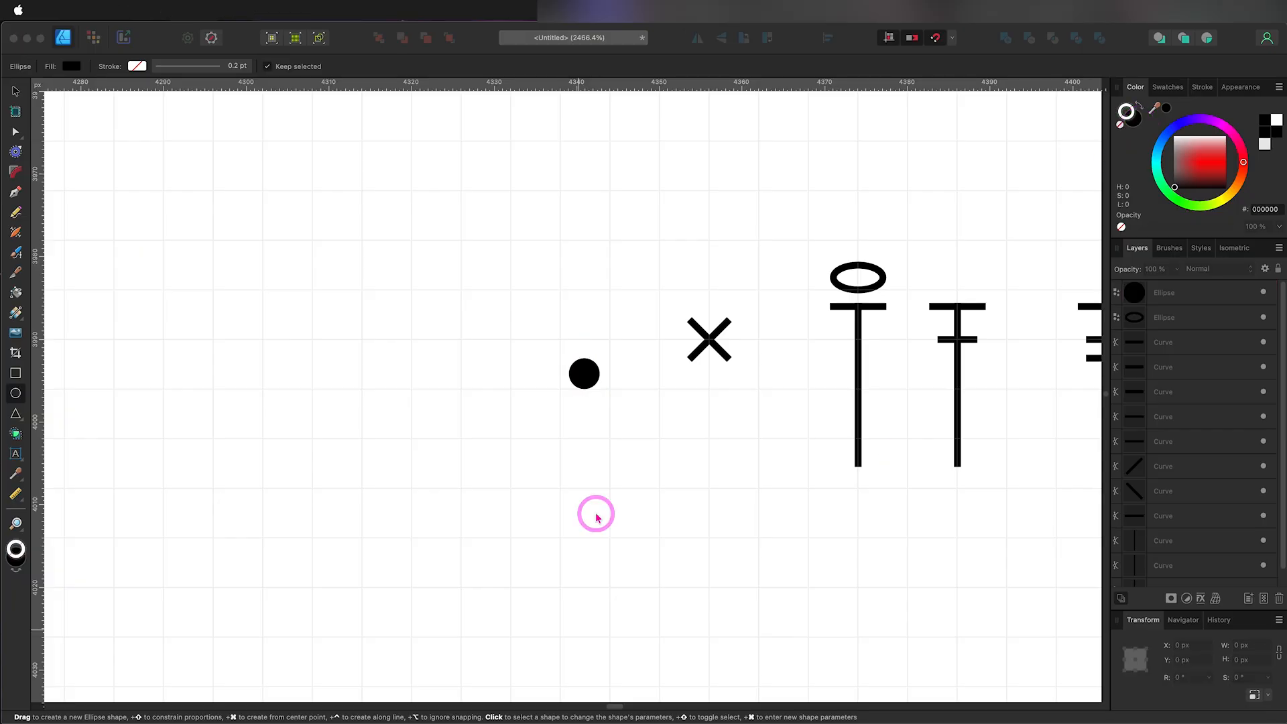
{"action": "scroll", "coordinate": [596, 515], "scroll_direction": "down", "scroll_amount": 3}
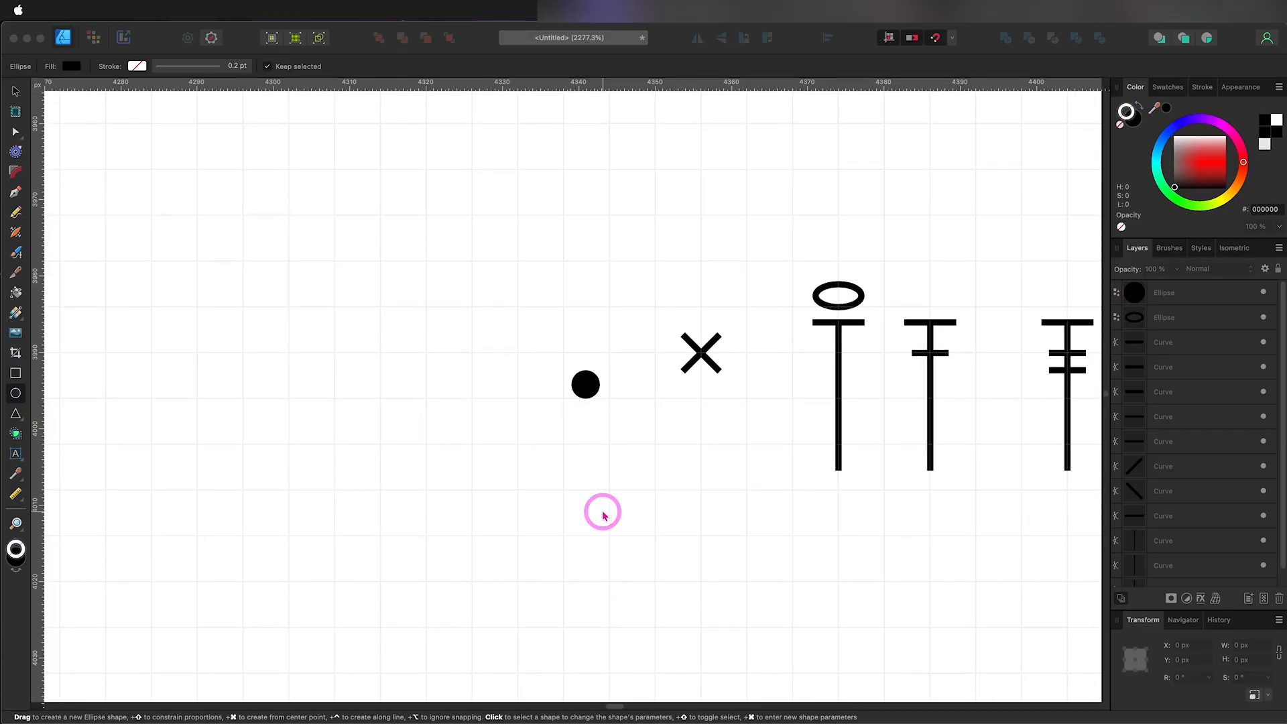